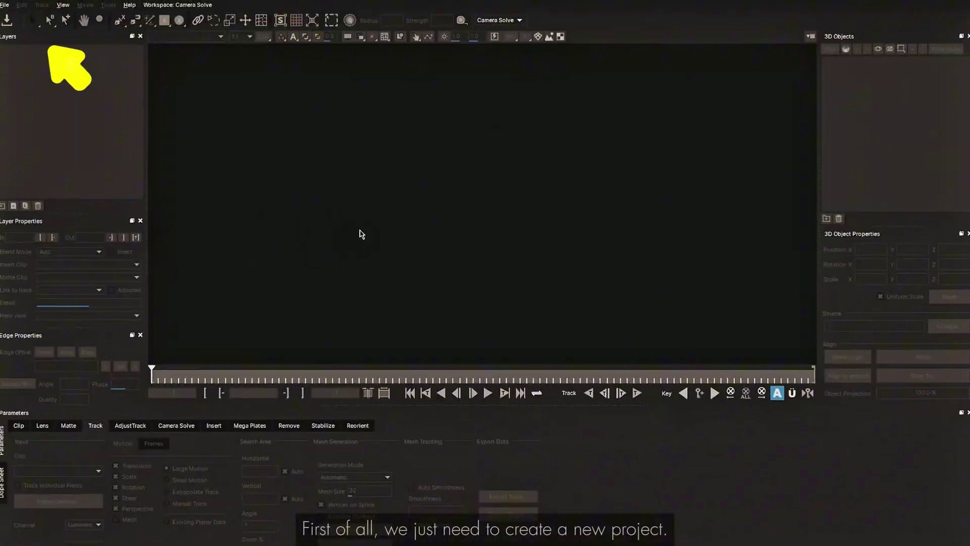
- Create a new project from the 01.0001.exr image sequence
{"action": "left_click", "coordinate": [8, 7]}
{"action": "left_click", "coordinate": [11, 16]}
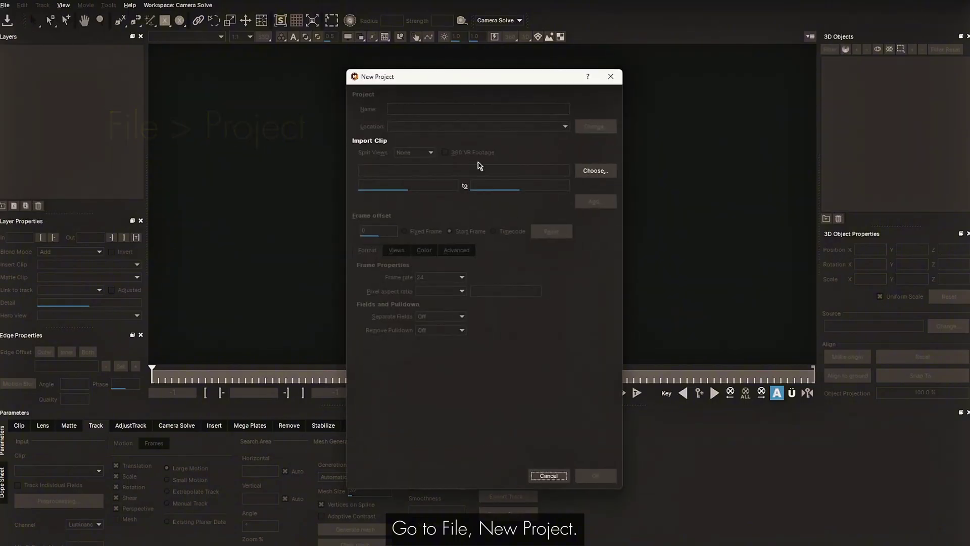
{"action": "left_click", "coordinate": [591, 172]}
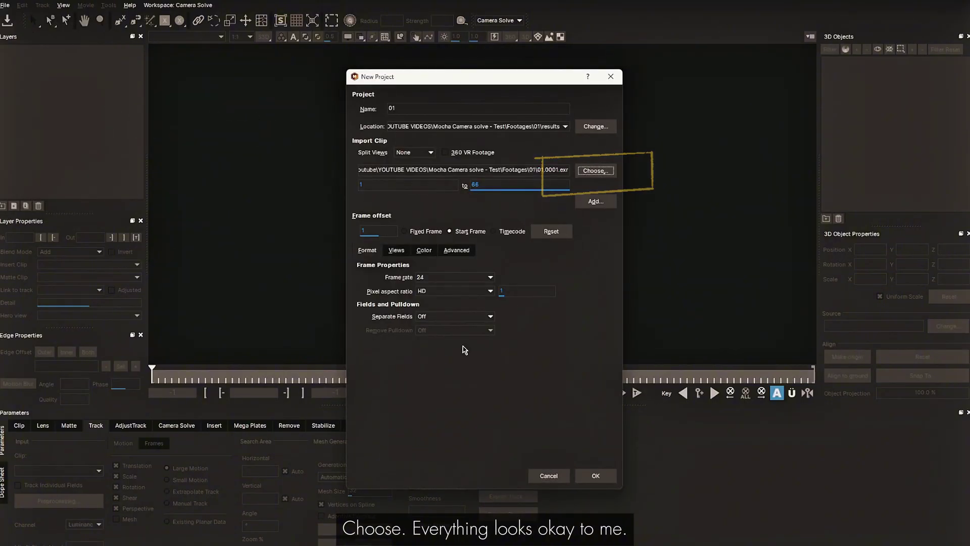
{"action": "left_click", "coordinate": [596, 476]}
- Run a camera solve on the tabletop footage with the default motion and feature settings
{"action": "left_click_drag", "start_coordinate": [153, 375], "coordinate": [296, 369]}
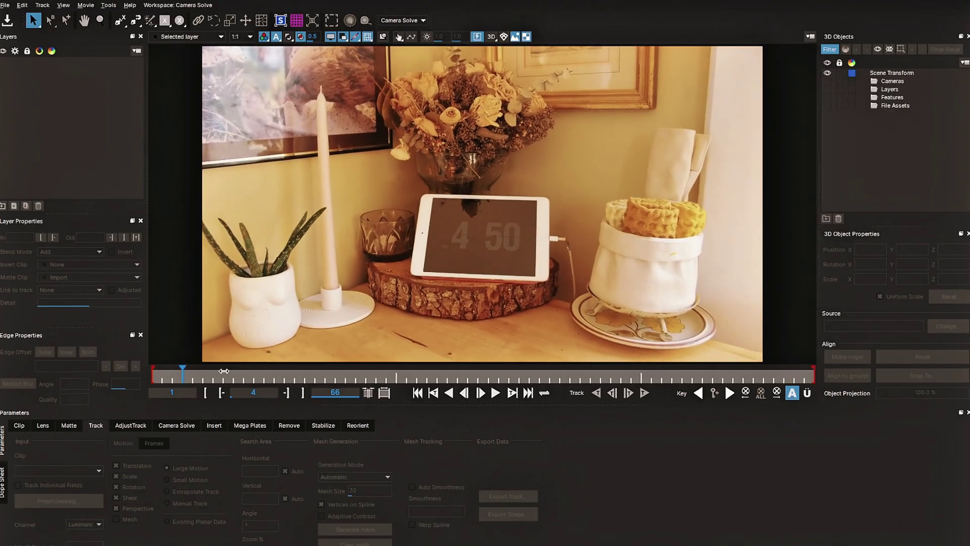
{"action": "left_click_drag", "start_coordinate": [809, 347], "coordinate": [152, 370]}
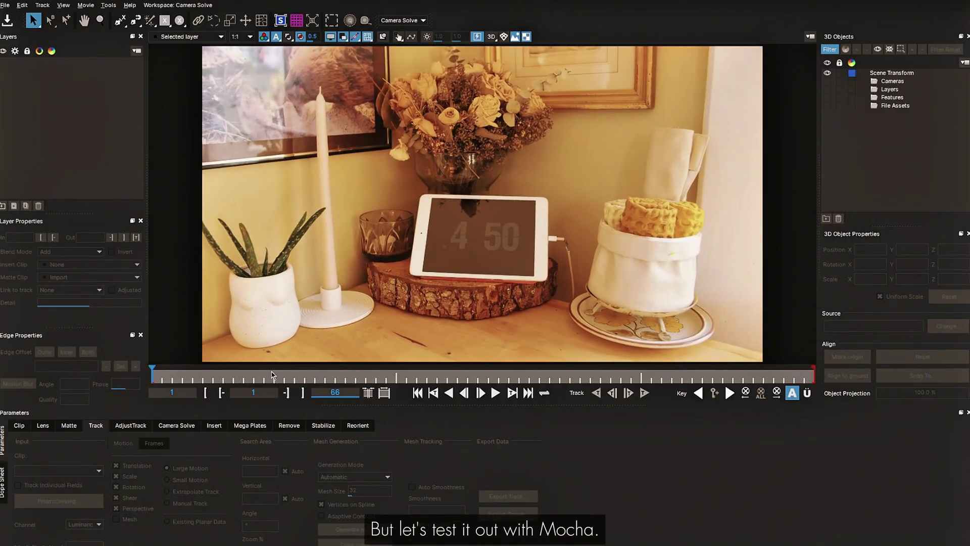
{"action": "left_click", "coordinate": [177, 425]}
{"action": "left_click", "coordinate": [176, 457]}
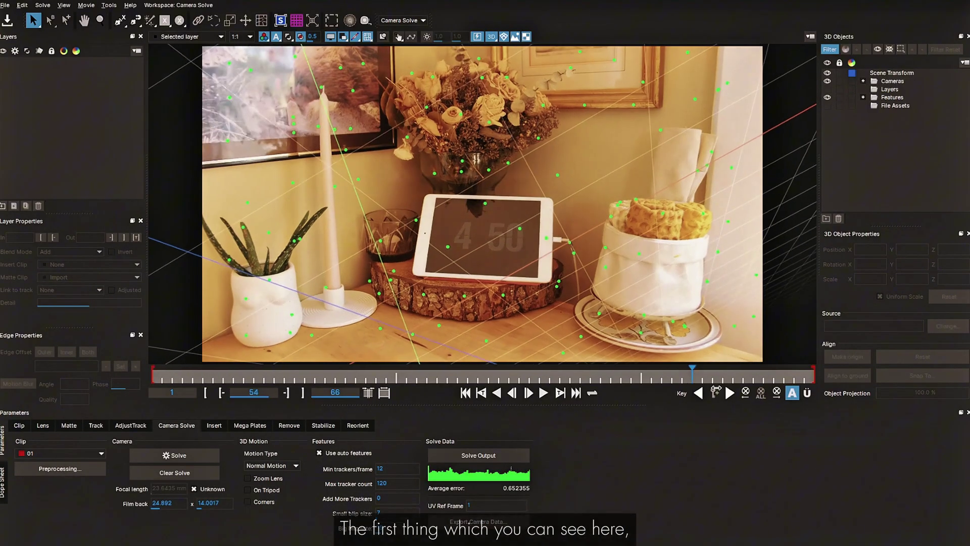
- Align the ground to three feature points on the front of the wooden tabletop
{"action": "left_click_drag", "start_coordinate": [694, 375], "coordinate": [162, 375]}
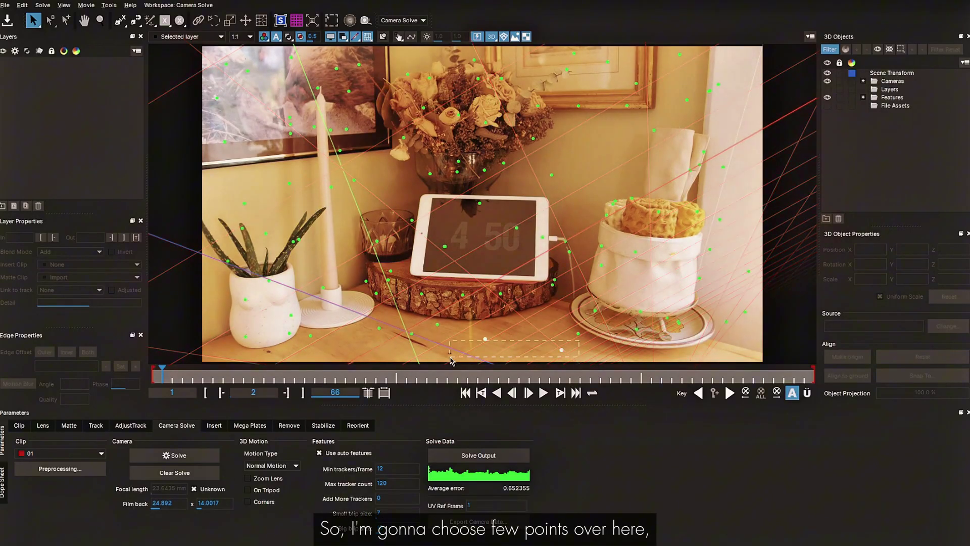
{"action": "left_click_drag", "start_coordinate": [453, 360], "coordinate": [593, 322]}
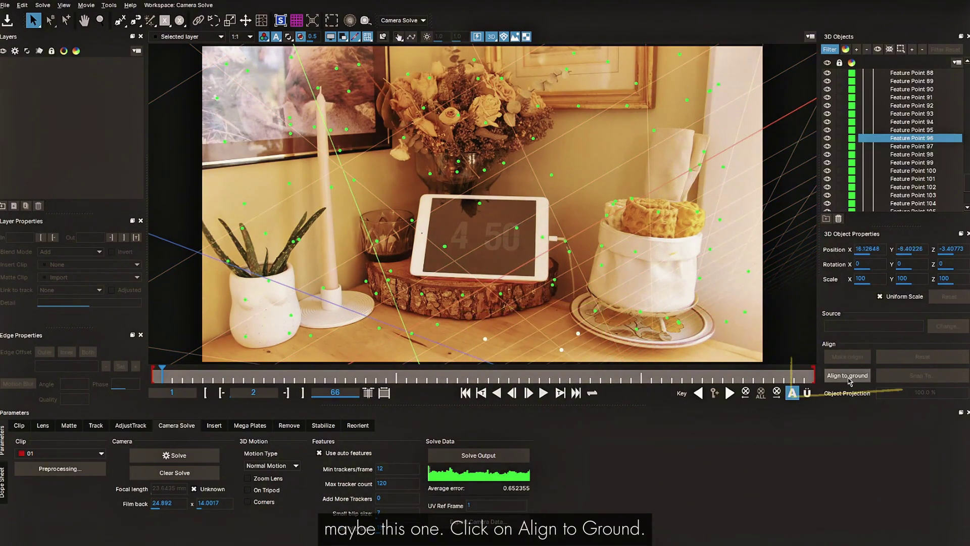
{"action": "left_click", "coordinate": [845, 380]}
{"action": "left_click_drag", "start_coordinate": [408, 382], "coordinate": [194, 357]}
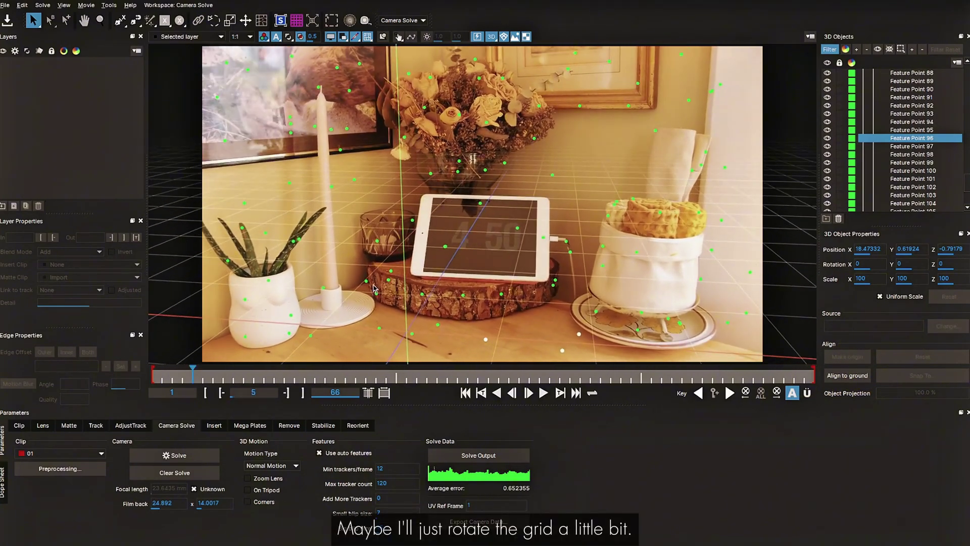
- Set the Scene Transform's Y rotation to about 29.18 and its Y position to about 2.48
{"action": "scroll", "coordinate": [946, 117], "scroll_direction": "up", "scroll_amount": 11}
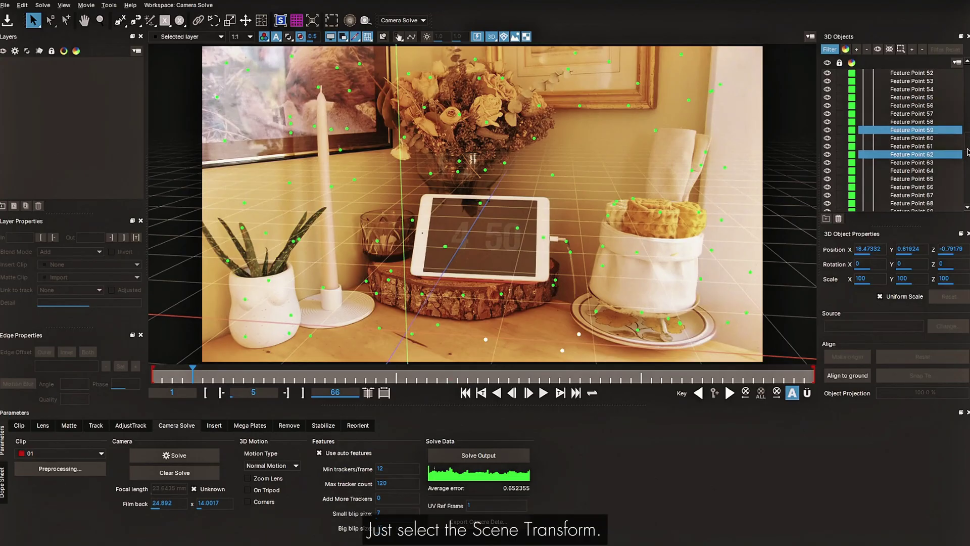
{"action": "scroll", "coordinate": [909, 142], "scroll_direction": "up", "scroll_amount": 15}
{"action": "left_click", "coordinate": [892, 73]}
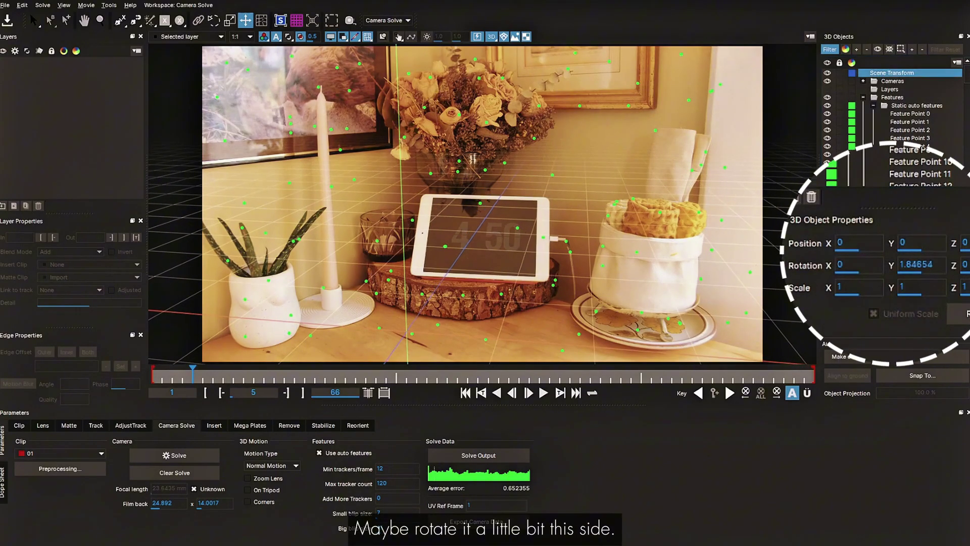
{"action": "left_click_drag", "start_coordinate": [916, 243], "coordinate": [827, 103]}
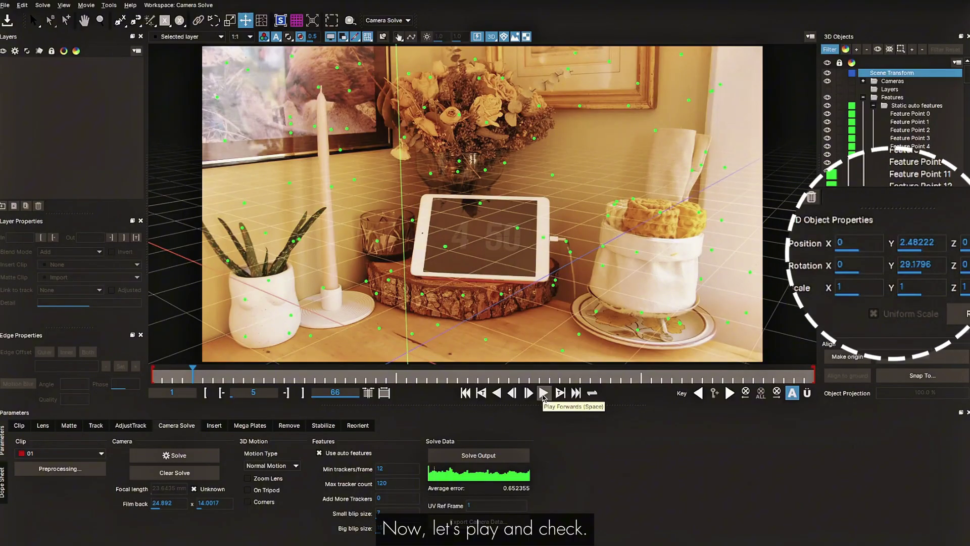
- Play back the solved shot and examine up close how the grid and points stick to the tabletop
{"action": "left_click", "coordinate": [544, 397]}
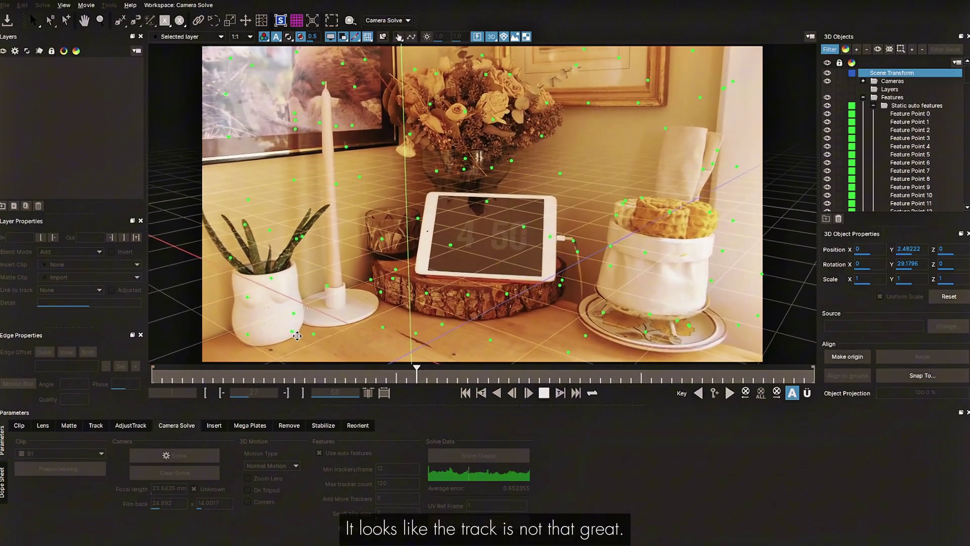
{"action": "scroll", "coordinate": [297, 335], "scroll_direction": "up", "scroll_amount": 5}
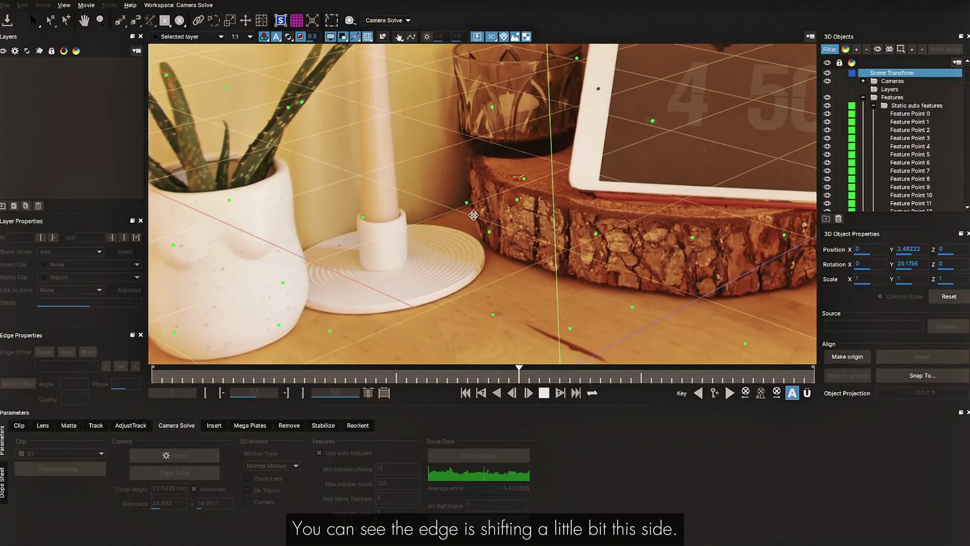
{"action": "scroll", "coordinate": [463, 218], "scroll_direction": "down", "scroll_amount": 3}
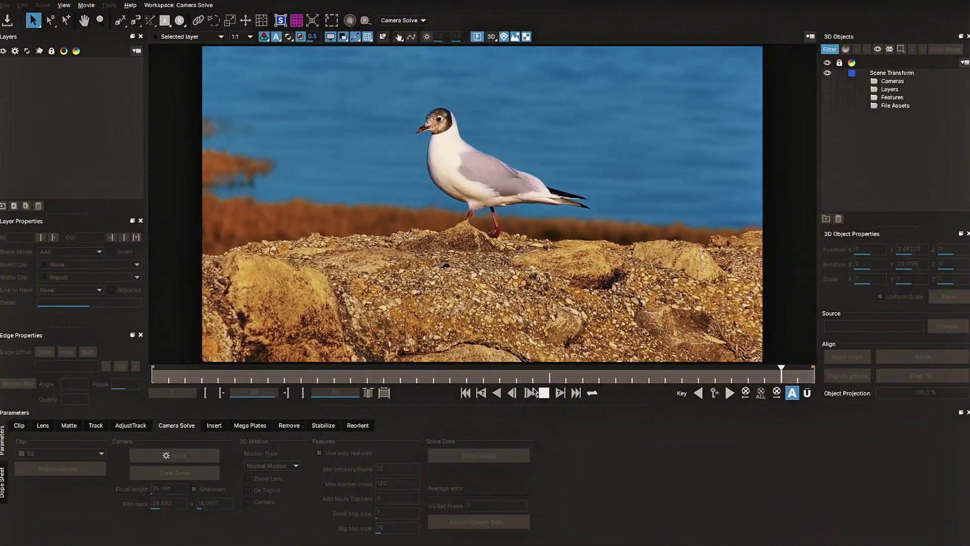
- Select the whole seagull with the object brush on frame 1 to prepare an object matte
{"action": "left_click", "coordinate": [543, 393]}
{"action": "left_click_drag", "start_coordinate": [502, 380], "coordinate": [797, 377]}
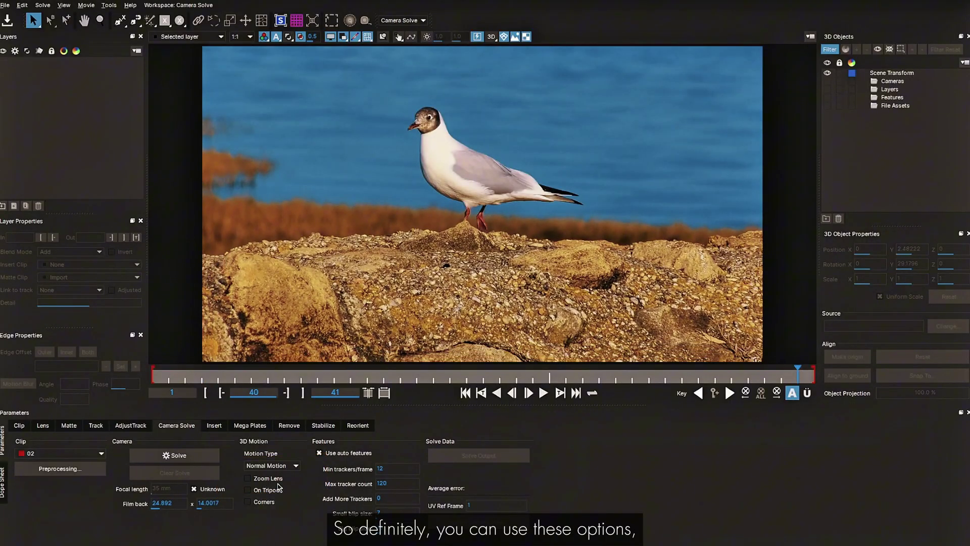
{"action": "left_click_drag", "start_coordinate": [522, 376], "coordinate": [59, 342]}
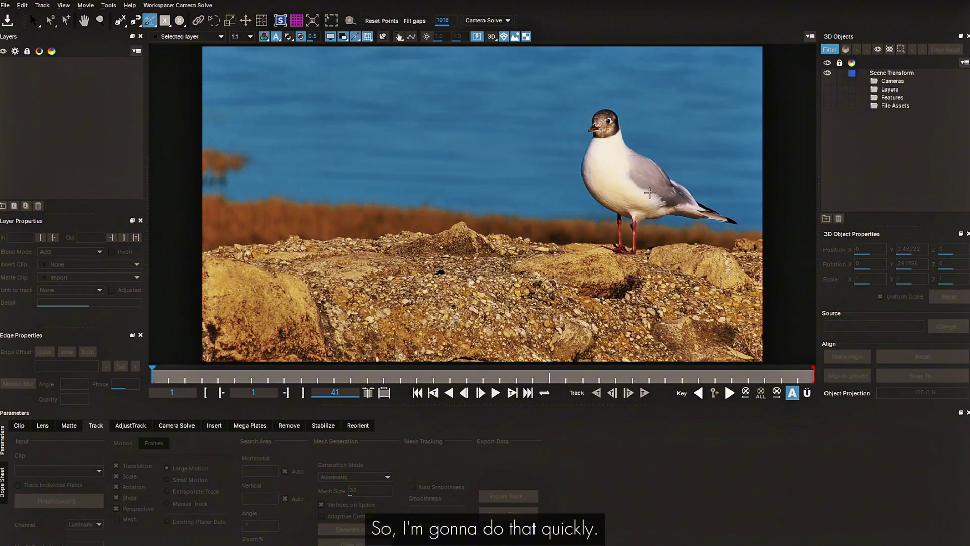
{"action": "left_click", "coordinate": [613, 158]}
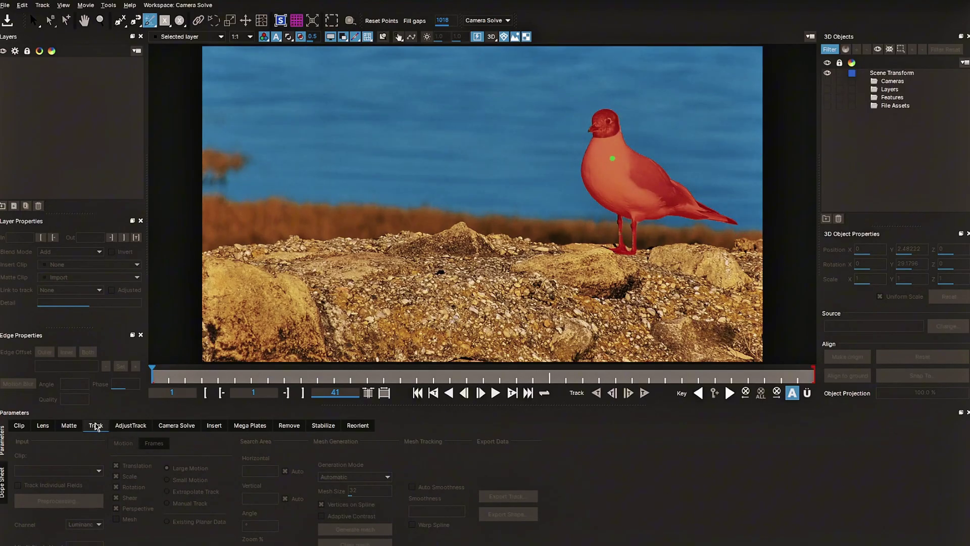
{"action": "left_click", "coordinate": [70, 425]}
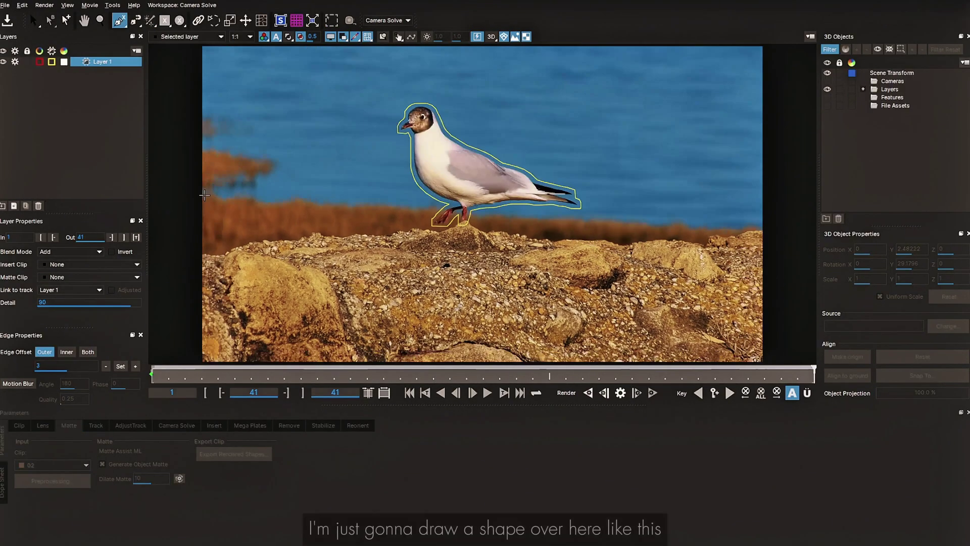
- Draw a second layer's shape around the water and background behind the seagull, extending past the frame edges, and check it across the frames
{"action": "left_click", "coordinate": [180, 207]}
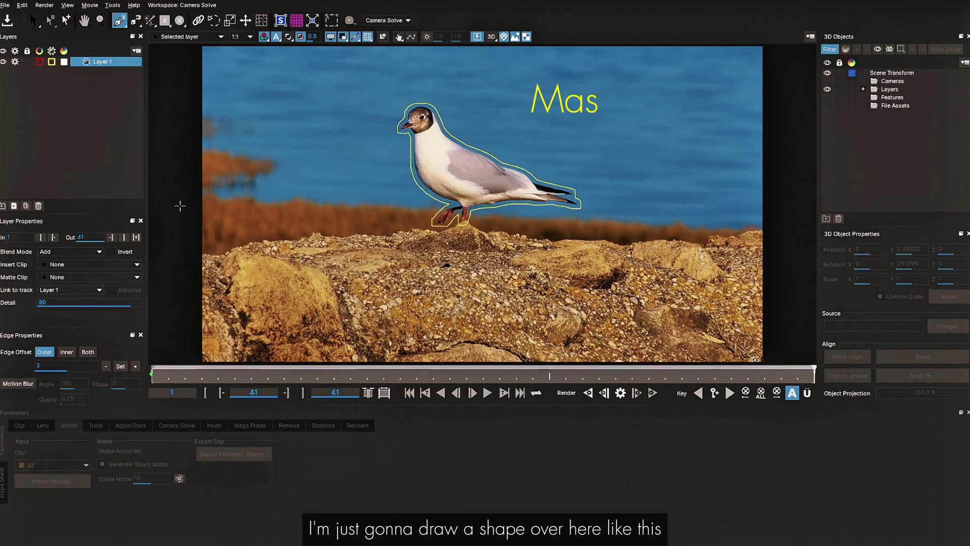
{"action": "left_click", "coordinate": [792, 240]}
{"action": "left_click_drag", "start_coordinate": [750, 189], "coordinate": [735, 282]}
{"action": "left_click", "coordinate": [776, 119]}
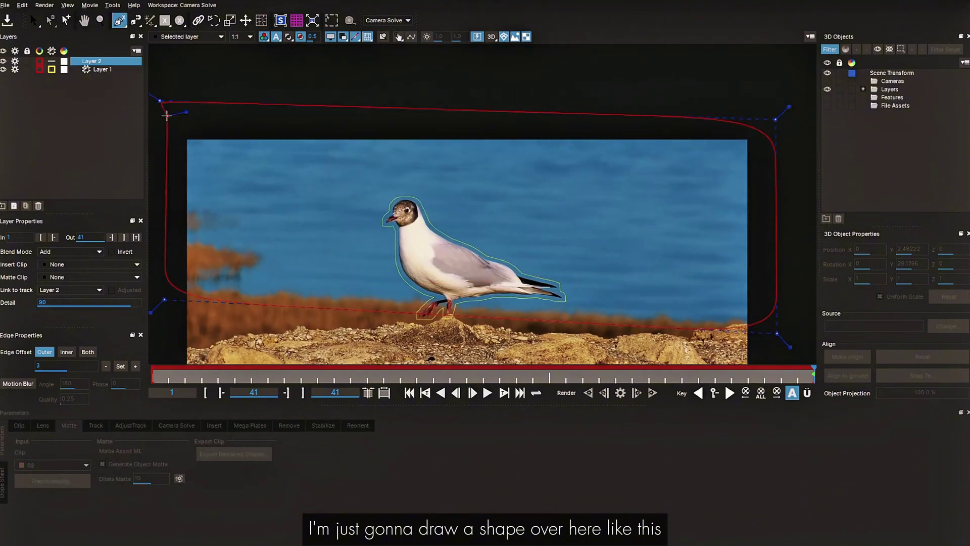
{"action": "right_click", "coordinate": [167, 116]}
{"action": "left_click_drag", "start_coordinate": [418, 377], "coordinate": [818, 366]}
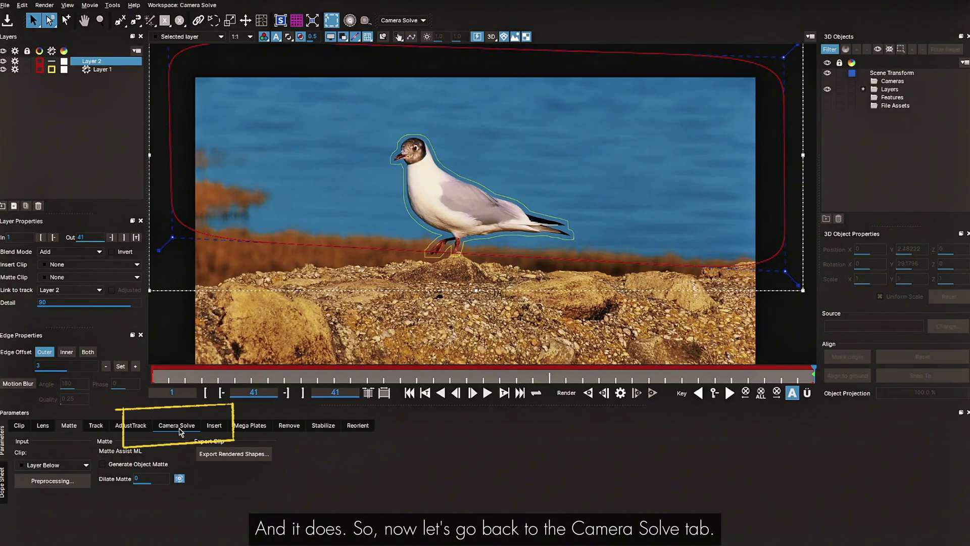
- Run a camera solve on the seagull clip with both mask layers in place and check the grid across the frames
{"action": "left_click", "coordinate": [178, 425]}
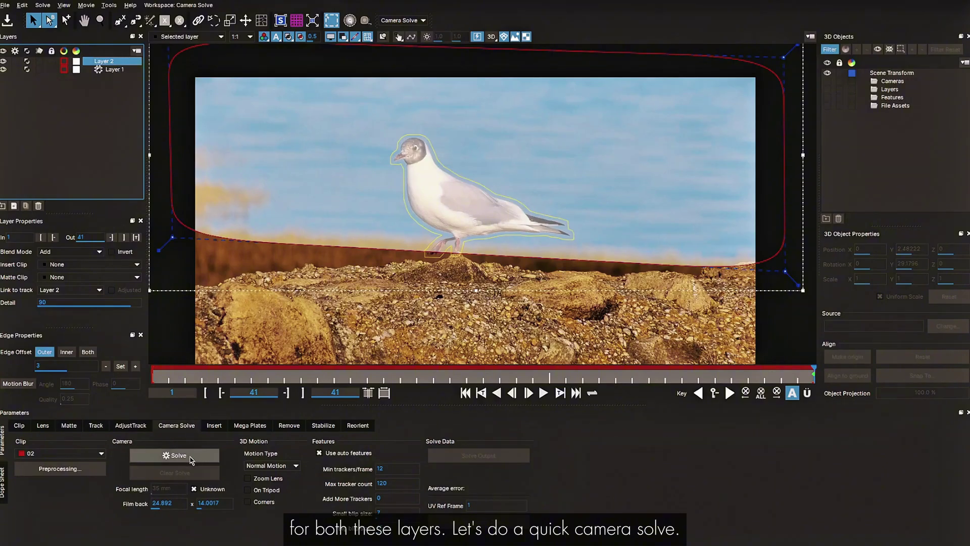
{"action": "left_click", "coordinate": [179, 456]}
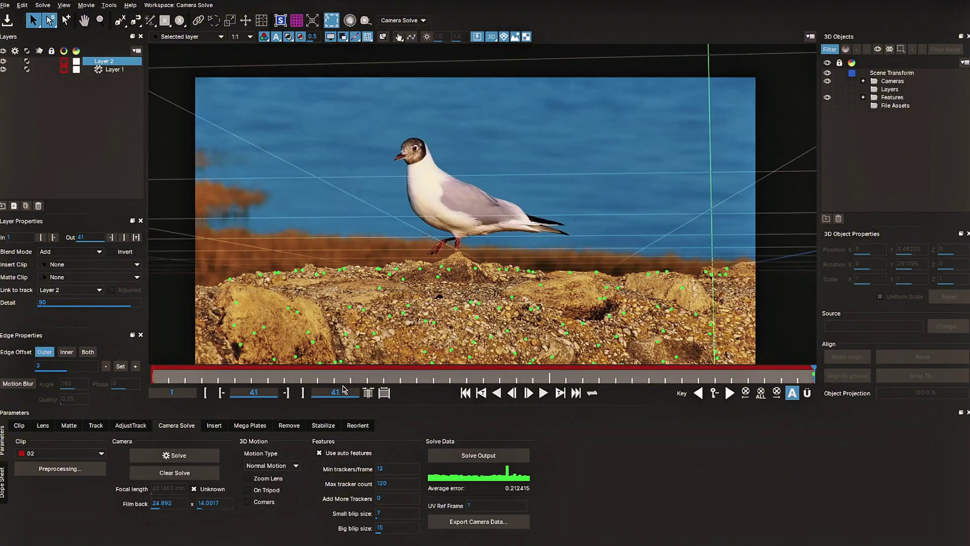
{"action": "mouse_move", "coordinate": [813, 379]}
{"action": "left_mouse_down"}
{"action": "mouse_move", "coordinate": [445, 383]}
{"action": "mouse_move", "coordinate": [787, 362]}
{"action": "mouse_move", "coordinate": [470, 376]}
{"action": "mouse_move", "coordinate": [781, 373]}
{"action": "mouse_move", "coordinate": [387, 372]}
{"action": "mouse_move", "coordinate": [400, 372]}
{"action": "left_mouse_up"}
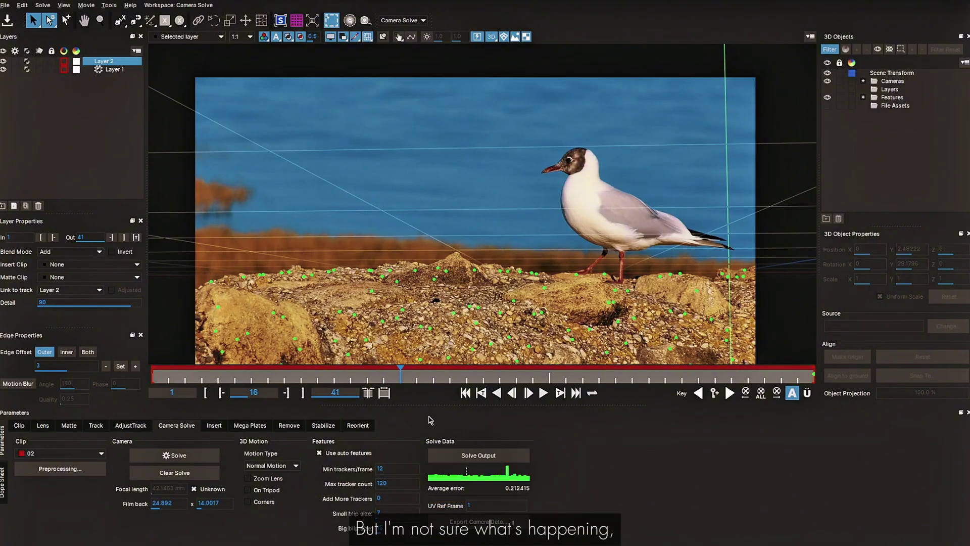
{"action": "left_click_drag", "start_coordinate": [434, 375], "coordinate": [206, 378]}
{"action": "left_click_drag", "start_coordinate": [207, 378], "coordinate": [500, 377]}
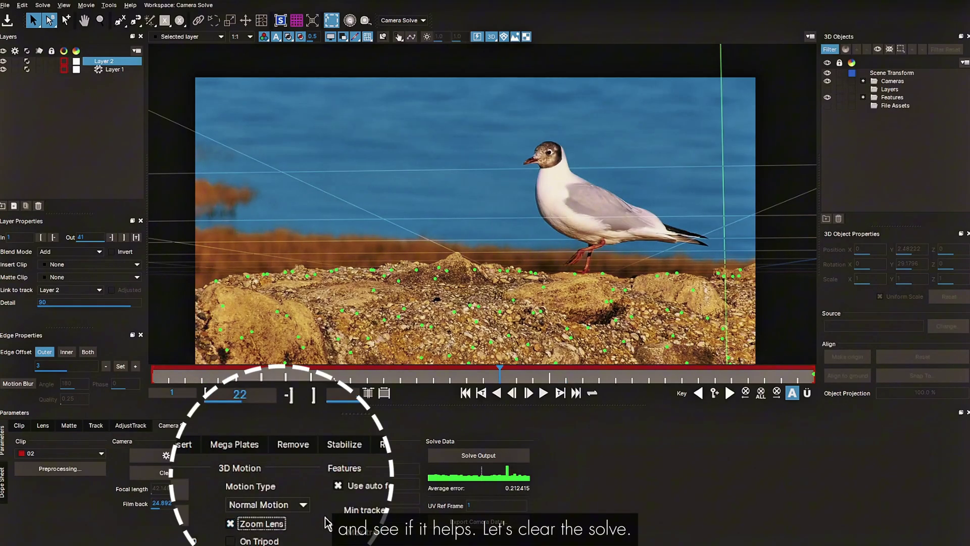
- Clear the existing solve and solve the camera again with Zoom Lens enabled
{"action": "left_click", "coordinate": [174, 472]}
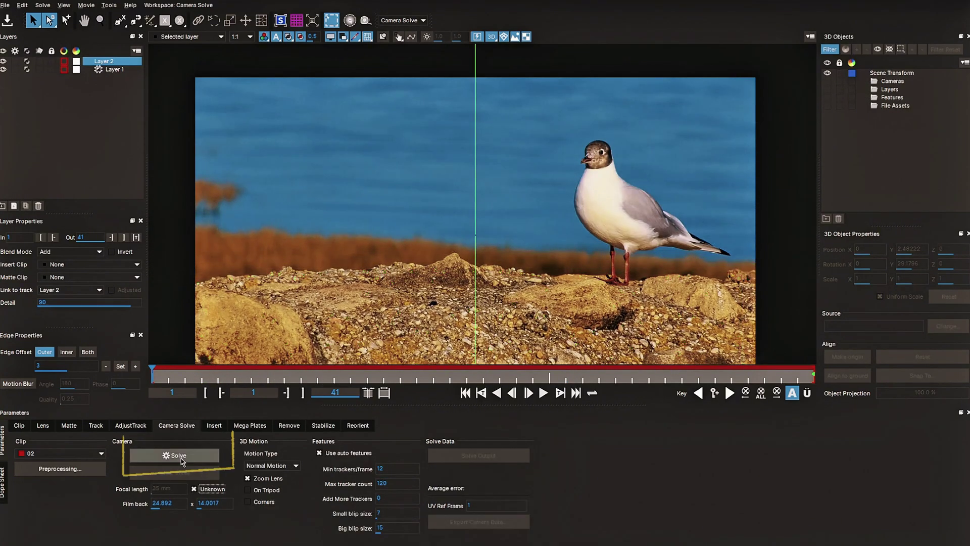
{"action": "left_click", "coordinate": [181, 461]}
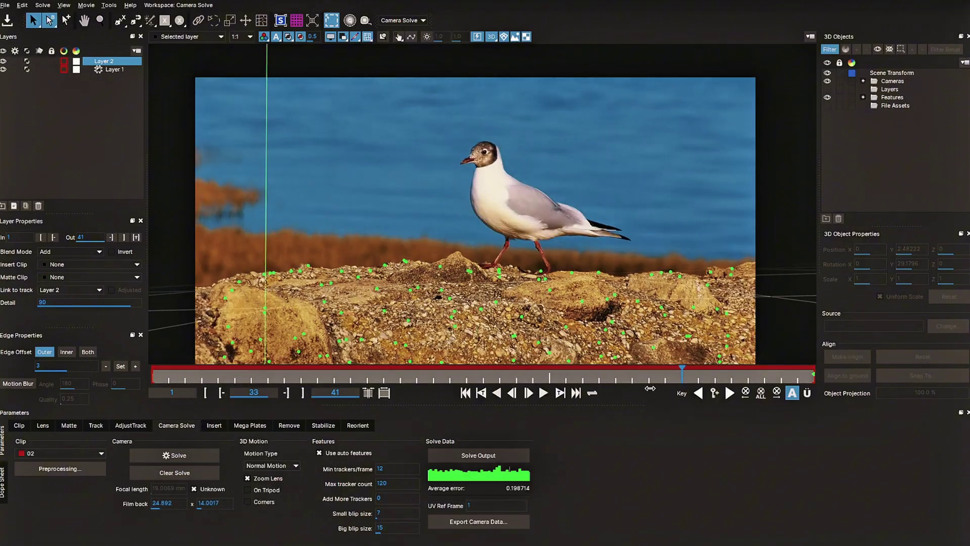
{"action": "left_click_drag", "start_coordinate": [682, 379], "coordinate": [748, 380]}
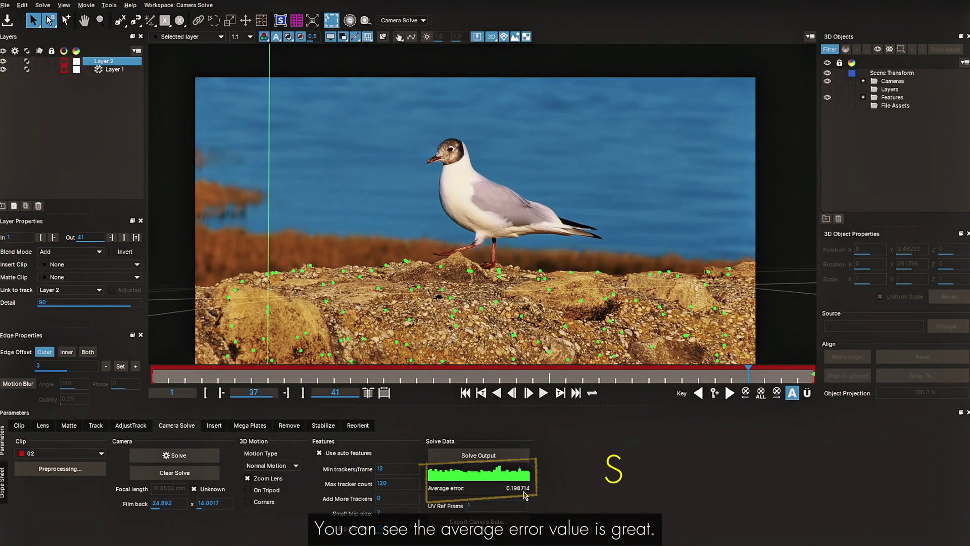
- Align the ground to the feature points on the rock around the seagull's feet
{"action": "left_click_drag", "start_coordinate": [611, 262], "coordinate": [534, 278]}
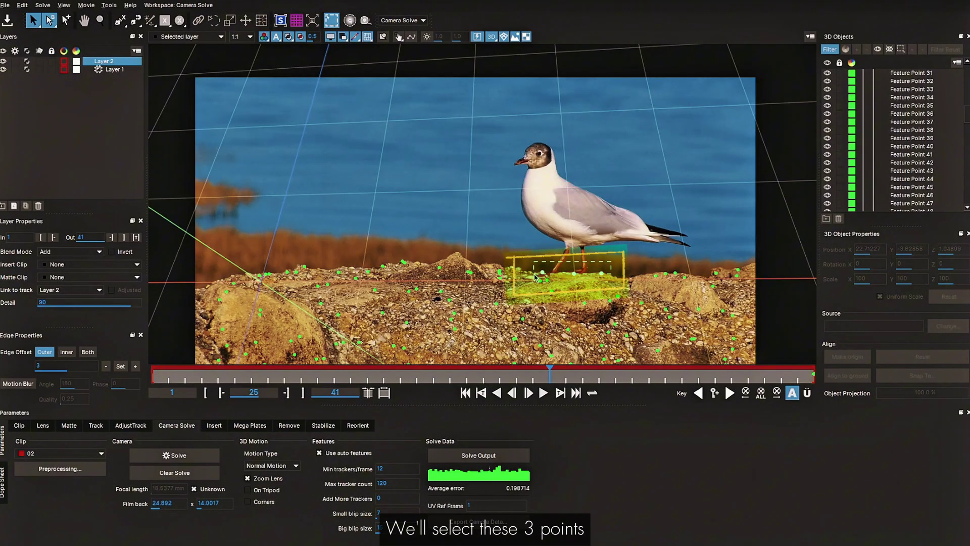
{"action": "left_click", "coordinate": [848, 376]}
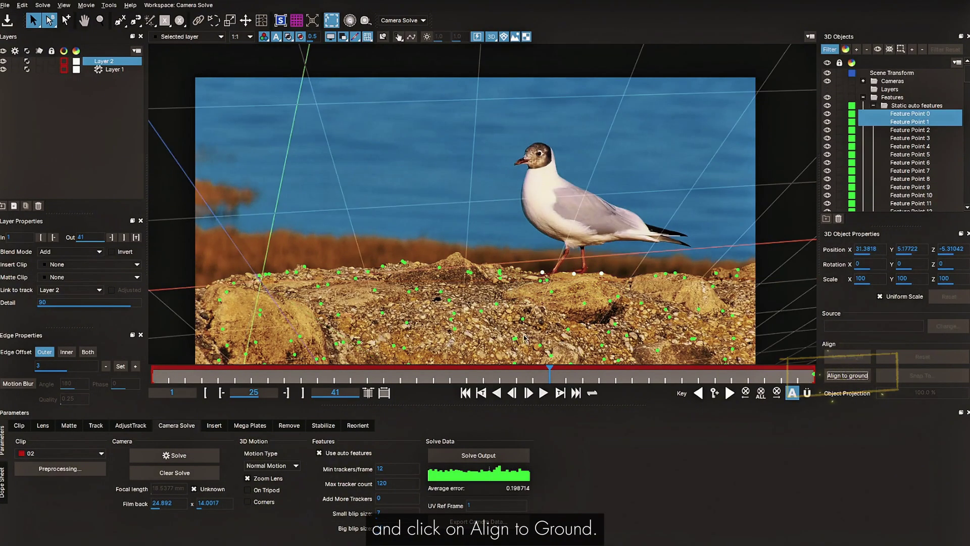
{"action": "left_click_drag", "start_coordinate": [548, 371], "coordinate": [706, 376]}
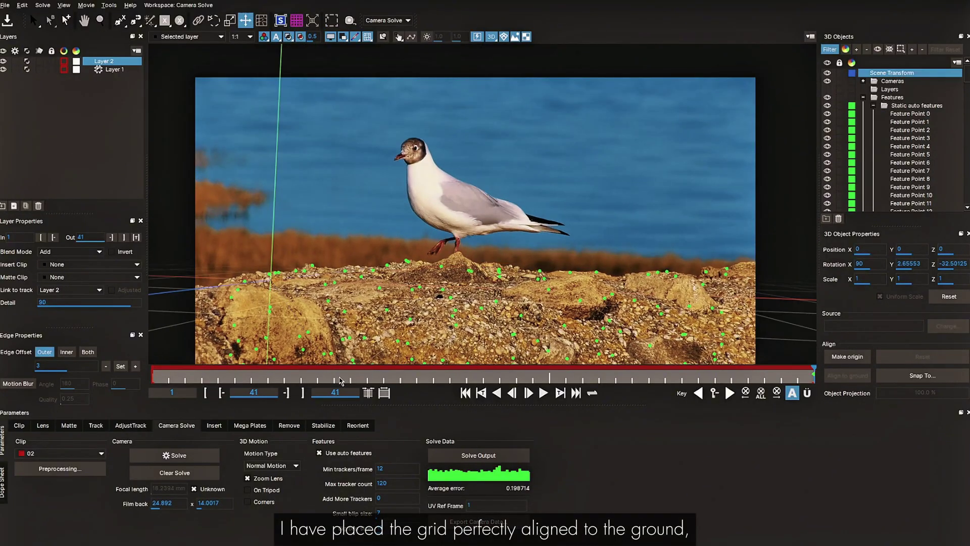
- Scrub through the seagull shot to examine how the aligned grid follows the rock
{"action": "left_click", "coordinate": [334, 375]}
{"action": "left_click_drag", "start_coordinate": [334, 375], "coordinate": [548, 342]}
{"action": "left_click_drag", "start_coordinate": [548, 342], "coordinate": [455, 342]}
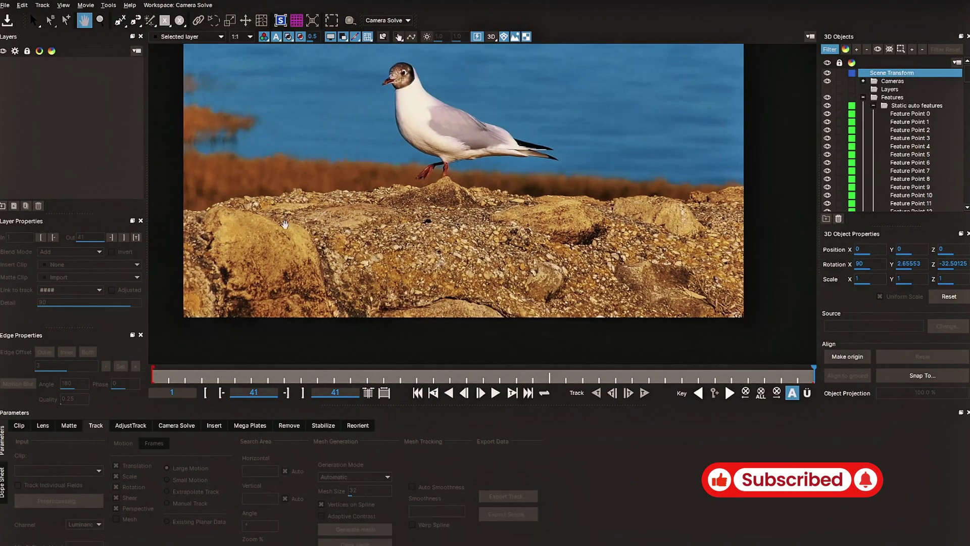
- Draw a closed shape on frame 1 around the rock surface below the seagull's feet, extending past the frame's sides and lower edge
{"action": "left_click", "coordinate": [672, 209]}
{"action": "left_click", "coordinate": [771, 218]}
{"action": "left_click", "coordinate": [772, 330]}
{"action": "left_click", "coordinate": [611, 332]}
{"action": "left_click", "coordinate": [162, 332]}
{"action": "right_click", "coordinate": [178, 268]}
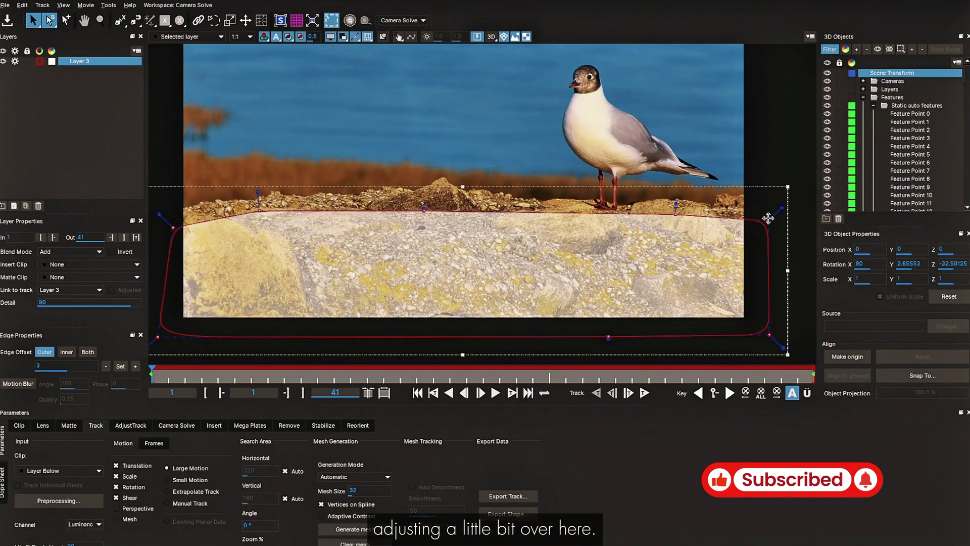
- Shift the rock shape slightly downward and invert its layer
{"action": "left_click_drag", "start_coordinate": [768, 218], "coordinate": [767, 224]}
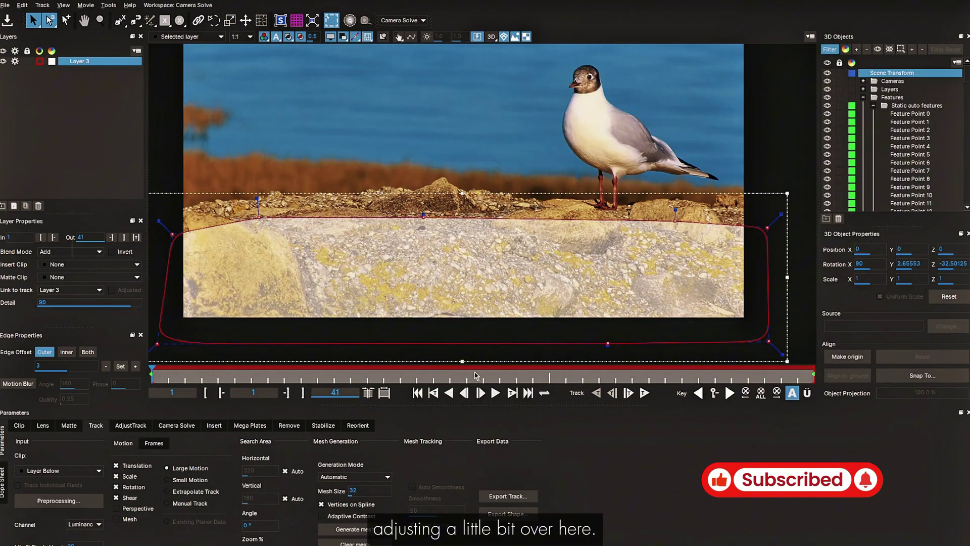
{"action": "left_click", "coordinate": [111, 252]}
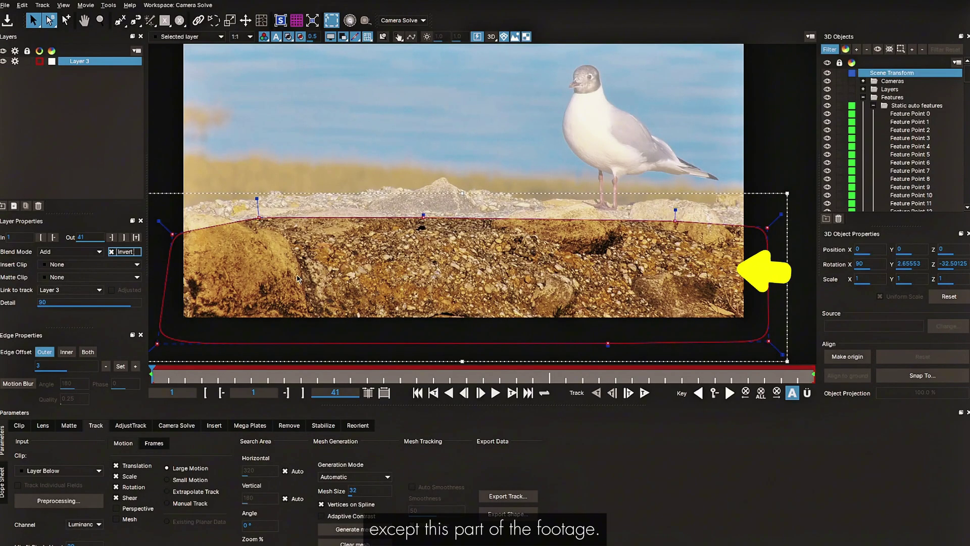
- Clear the old solve of the seagull shot and solve the camera again with Layer 3 set as a mask object
{"action": "left_click", "coordinate": [177, 425]}
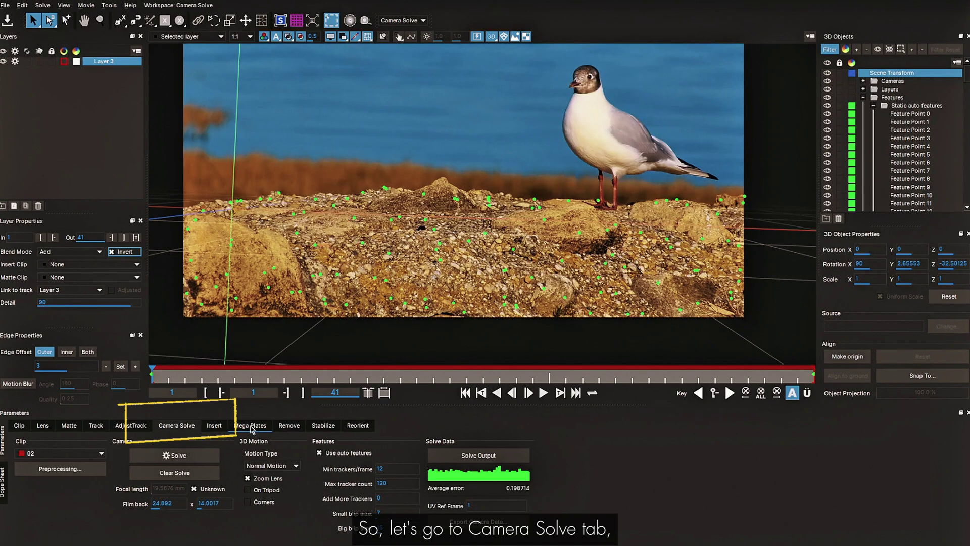
{"action": "left_click", "coordinate": [190, 473]}
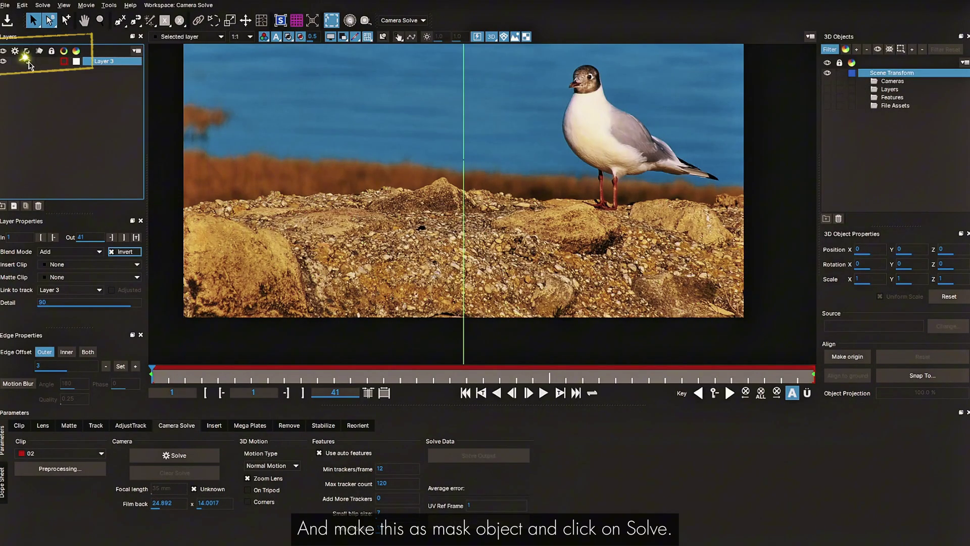
{"action": "left_click", "coordinate": [178, 456]}
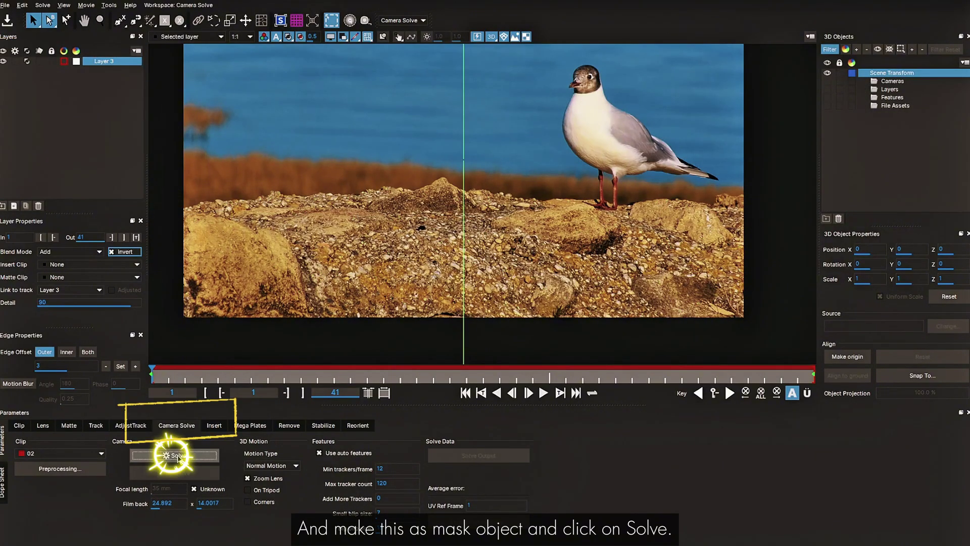
- Align the ground to a group of feature points on the middle of the rock surface and scrub to check the grid
{"action": "left_click", "coordinate": [372, 377]}
{"action": "left_click_drag", "start_coordinate": [429, 376], "coordinate": [362, 395]}
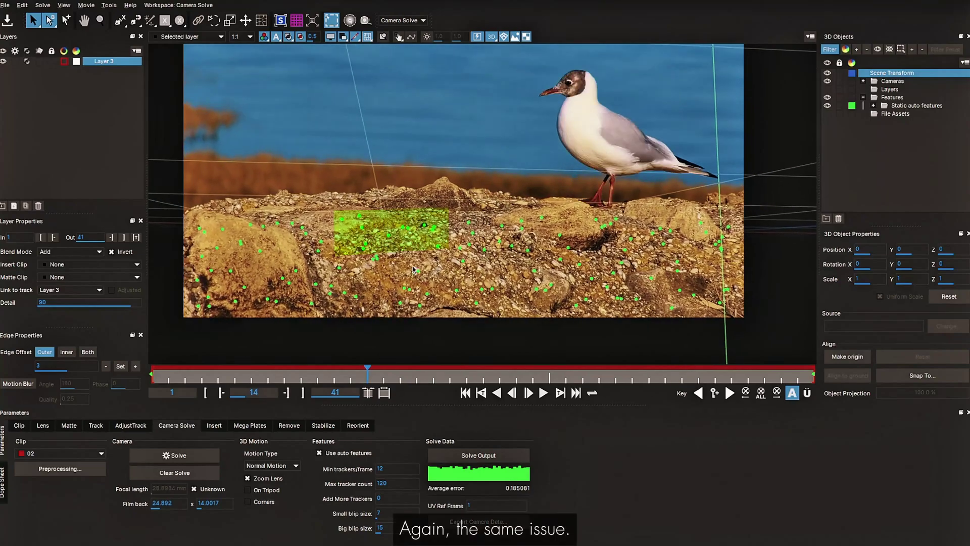
{"action": "left_click_drag", "start_coordinate": [376, 215], "coordinate": [436, 245]}
{"action": "left_click", "coordinate": [847, 376]}
{"action": "left_click_drag", "start_coordinate": [450, 382], "coordinate": [405, 385]}
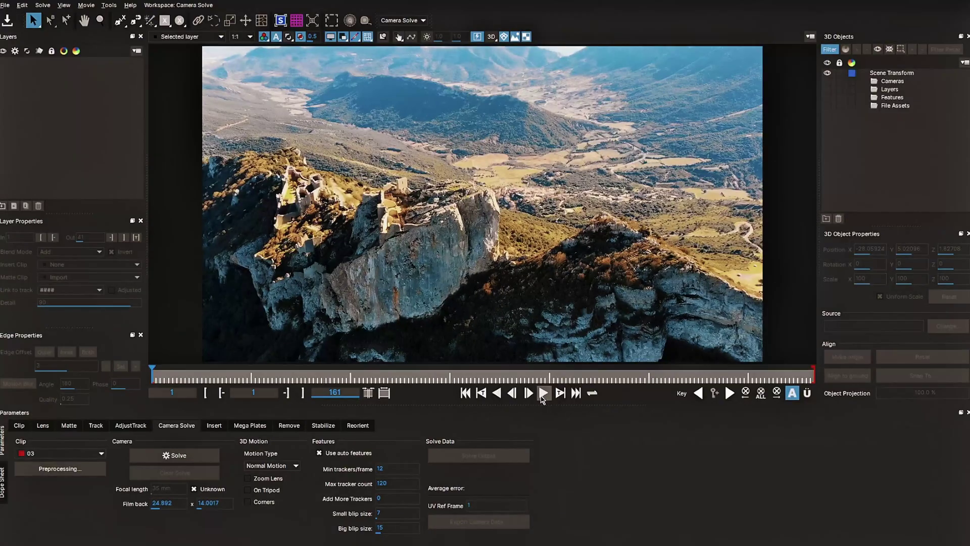
- Play and scrub through the aerial castle shot in clip 03 to examine its camera motion
{"action": "left_click", "coordinate": [543, 393]}
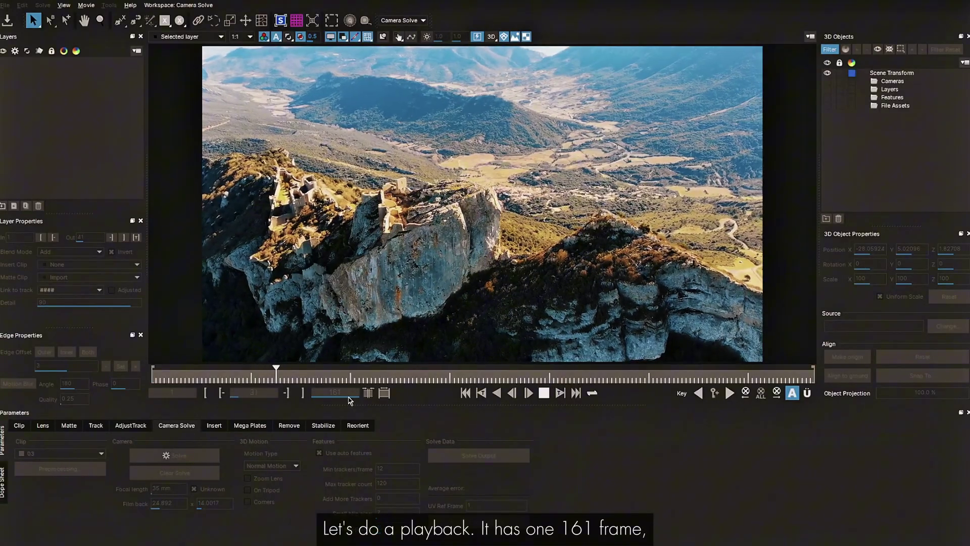
{"action": "left_click", "coordinate": [543, 393]}
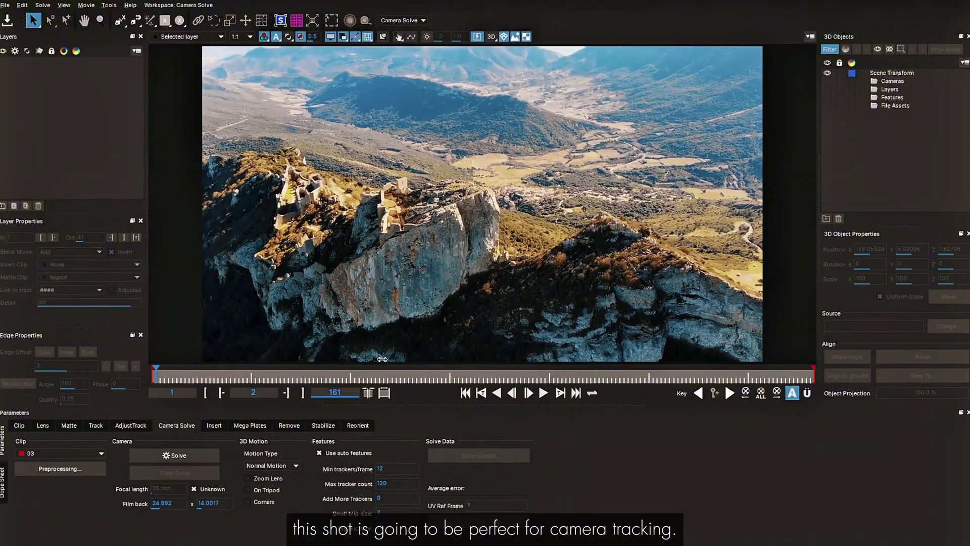
{"action": "left_click_drag", "start_coordinate": [697, 369], "coordinate": [270, 374]}
{"action": "left_click_drag", "start_coordinate": [137, 370], "coordinate": [134, 371]}
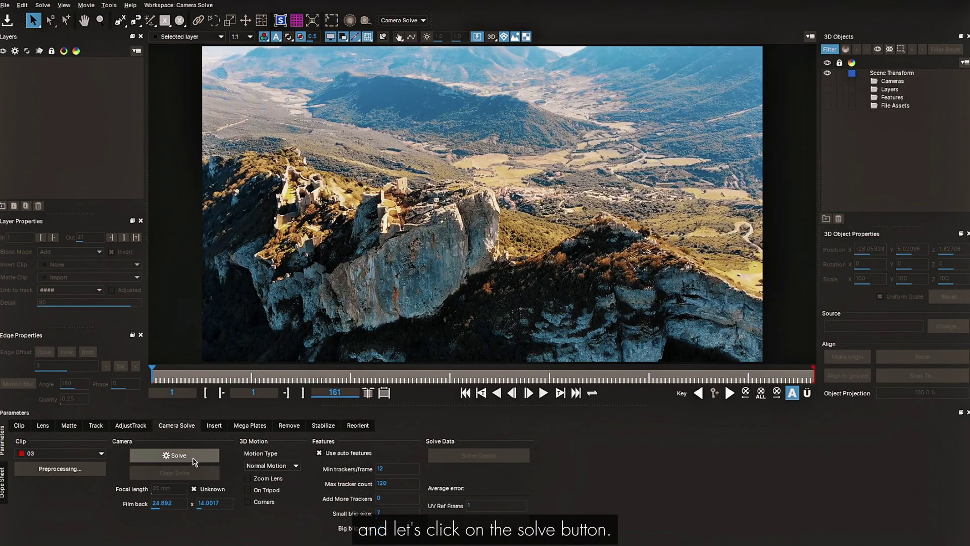
- Solve the camera for clip 03 with the default settings and scrub through the shot to check the feature points
{"action": "left_click", "coordinate": [184, 455]}
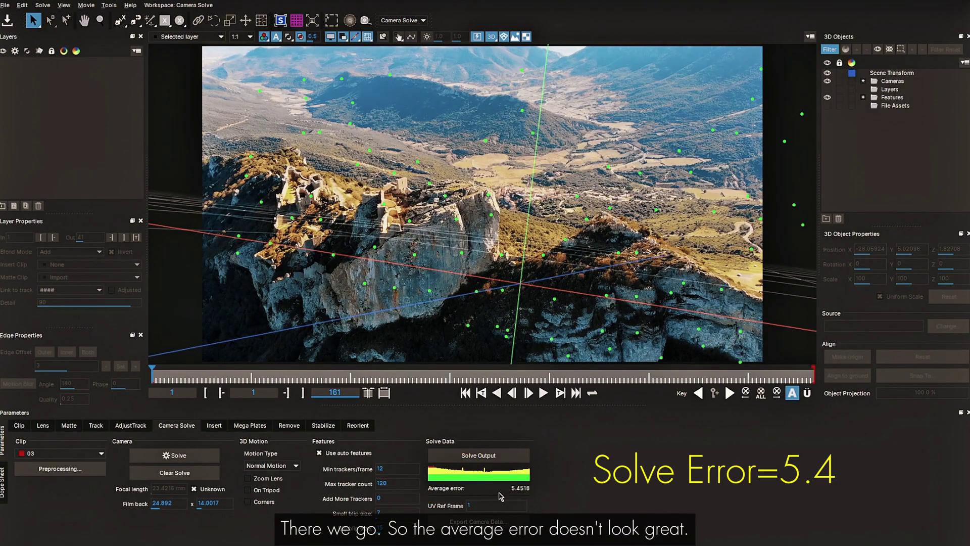
{"action": "left_click", "coordinate": [366, 375]}
{"action": "left_click_drag", "start_coordinate": [366, 374], "coordinate": [539, 379]}
{"action": "left_click_drag", "start_coordinate": [704, 383], "coordinate": [386, 379]}
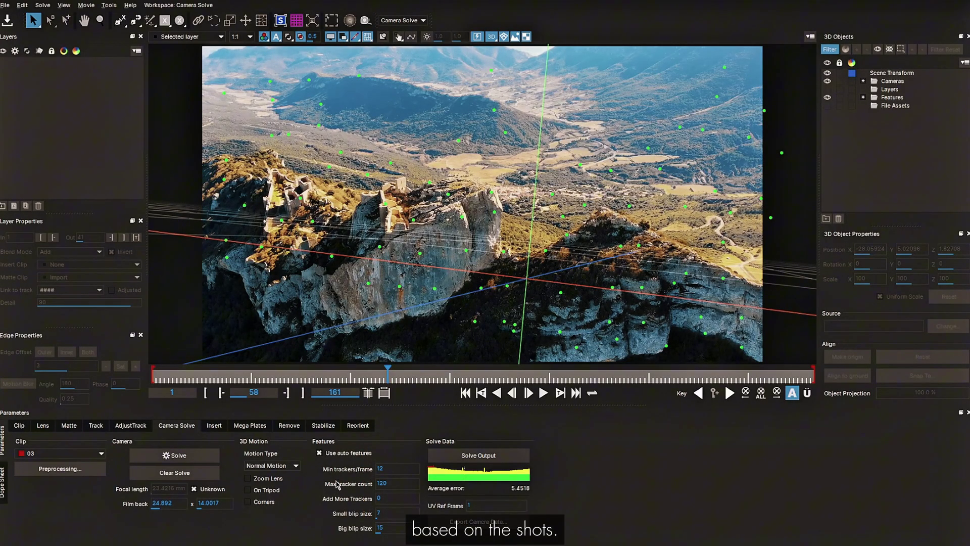
- Align the ground in clip 03 to feature points in the valley behind the cliff and scrub to check the grid
{"action": "left_click", "coordinate": [206, 373]}
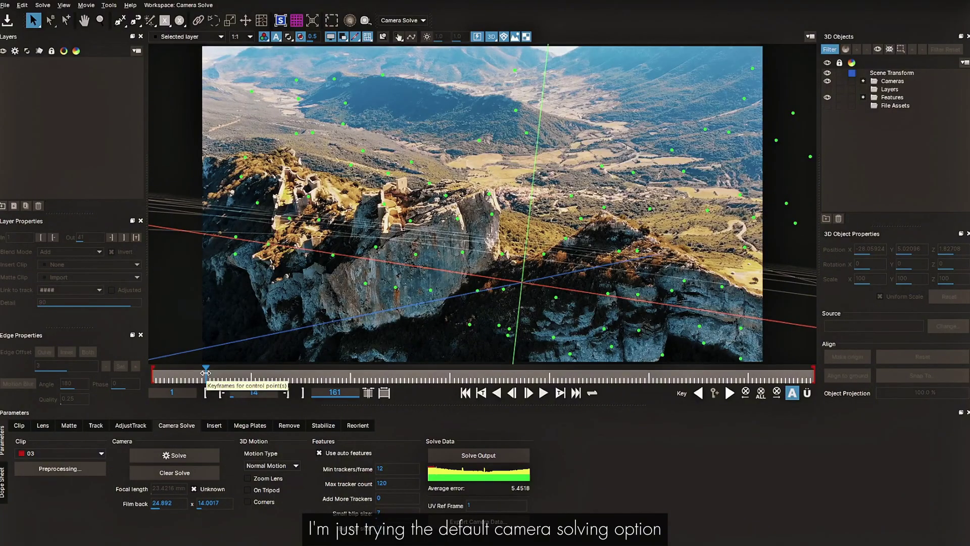
{"action": "mouse_move", "coordinate": [206, 373]}
{"action": "left_mouse_down"}
{"action": "mouse_move", "coordinate": [759, 385]}
{"action": "mouse_move", "coordinate": [218, 373]}
{"action": "left_mouse_up"}
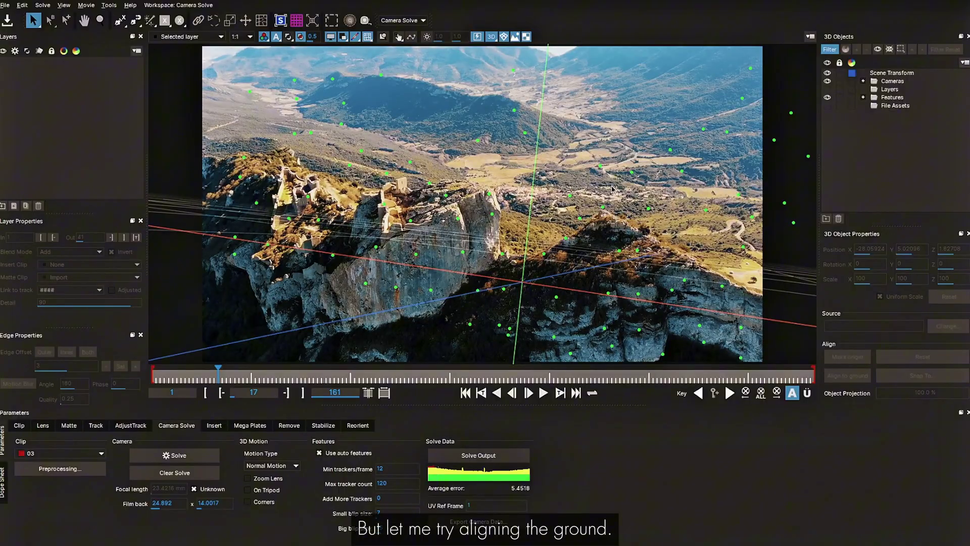
{"action": "left_click", "coordinate": [847, 381]}
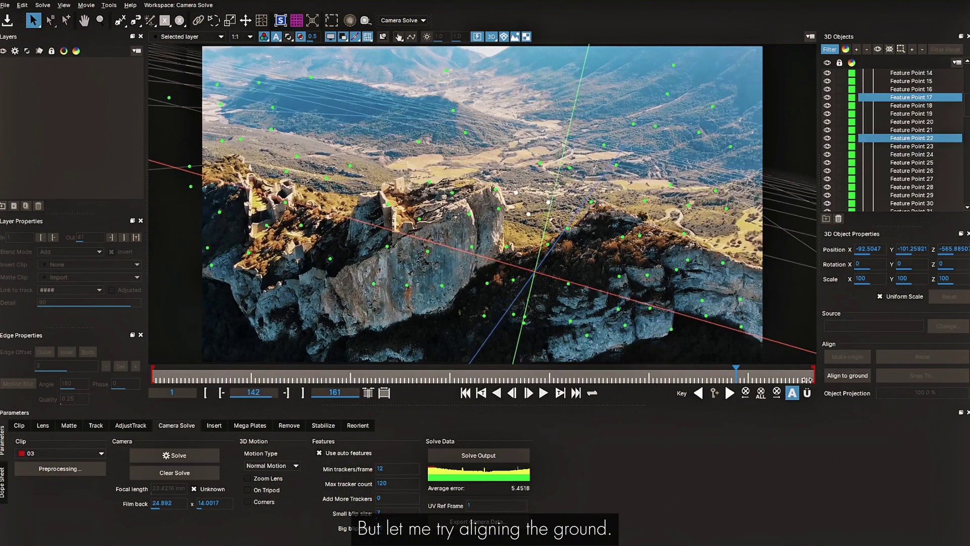
{"action": "left_click_drag", "start_coordinate": [736, 371], "coordinate": [475, 356]}
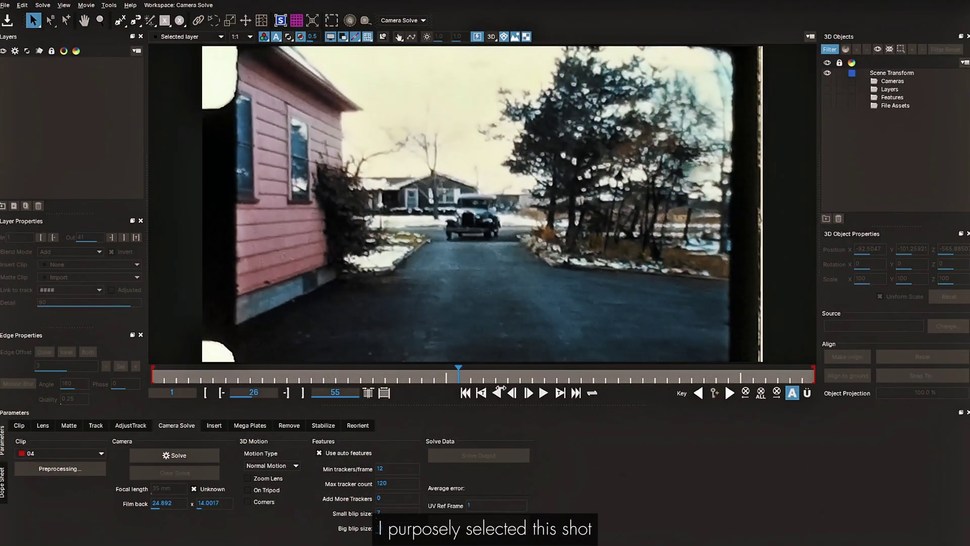
- Scrub and play through the old driveway footage in clip 04 to examine its shaky camera motion
{"action": "left_click_drag", "start_coordinate": [502, 388], "coordinate": [734, 381]}
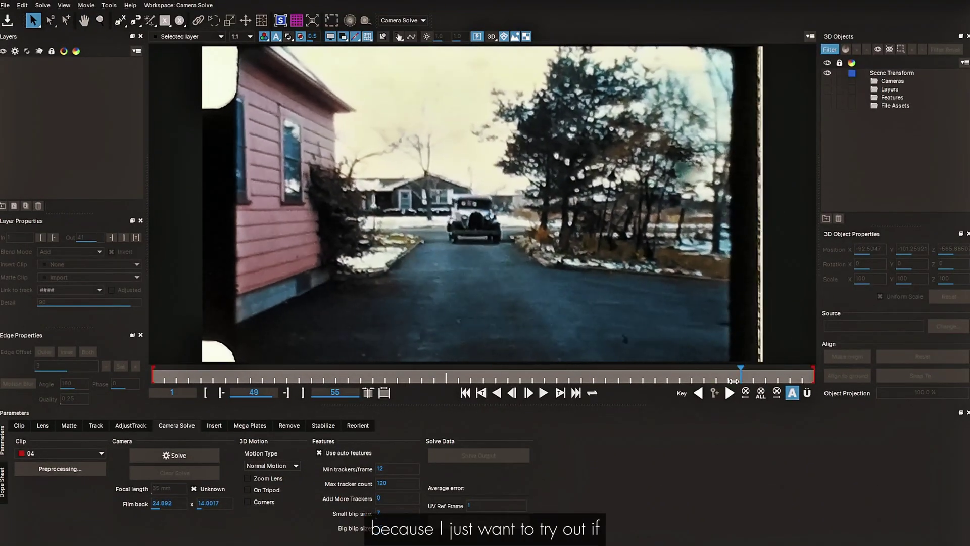
{"action": "left_click_drag", "start_coordinate": [547, 385], "coordinate": [111, 386]}
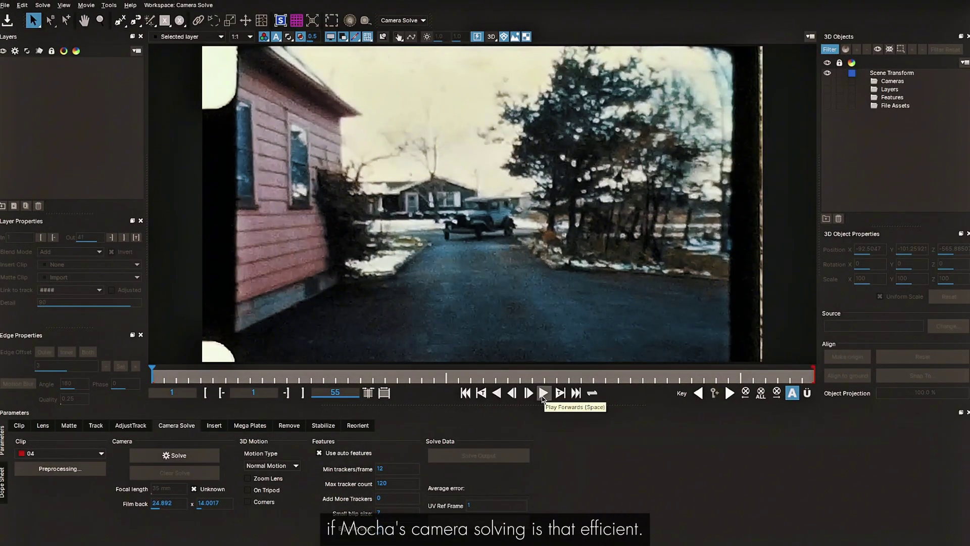
{"action": "left_click", "coordinate": [543, 393]}
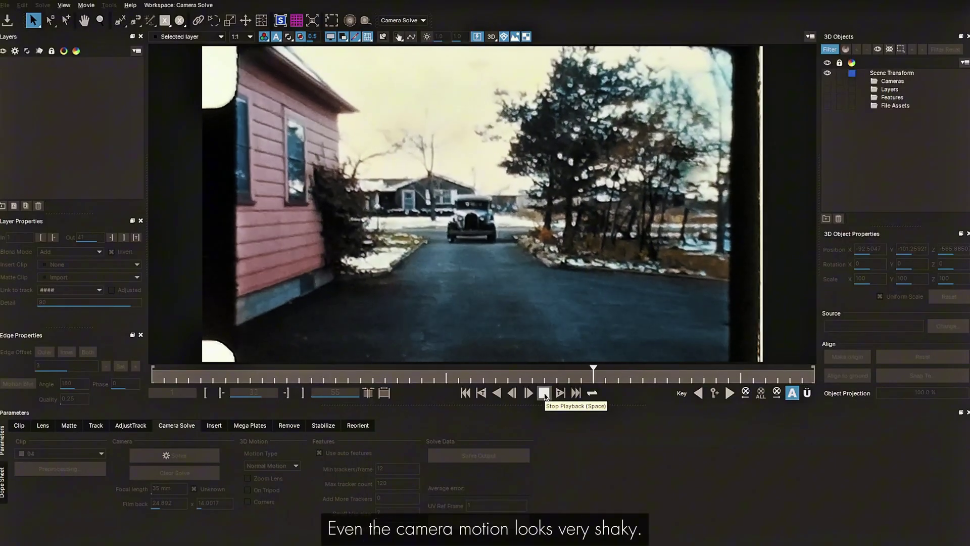
{"action": "left_click", "coordinate": [543, 393]}
- Try a camera solve on clip 04 with the default settings and scrub through the first frames
{"action": "left_click", "coordinate": [183, 456]}
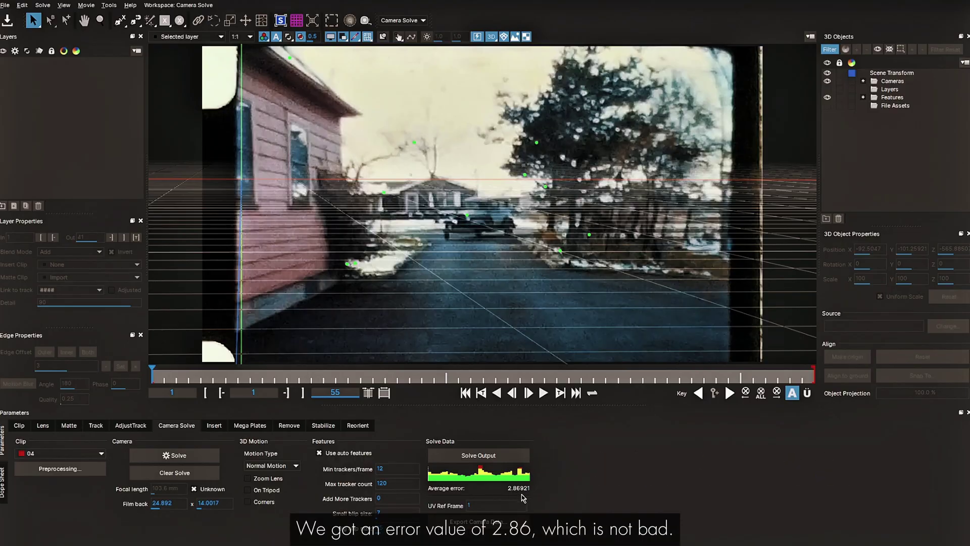
{"action": "left_click_drag", "start_coordinate": [153, 375], "coordinate": [201, 370]}
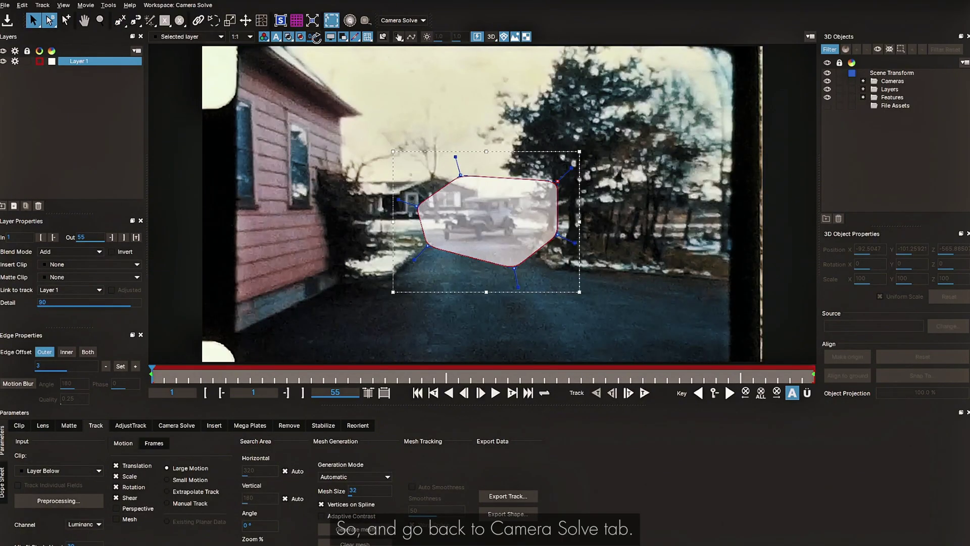
- Try solving clip 04 again with Layer 1 drawn around the car, and scrub through the shot to check the solve
{"action": "left_click", "coordinate": [176, 426]}
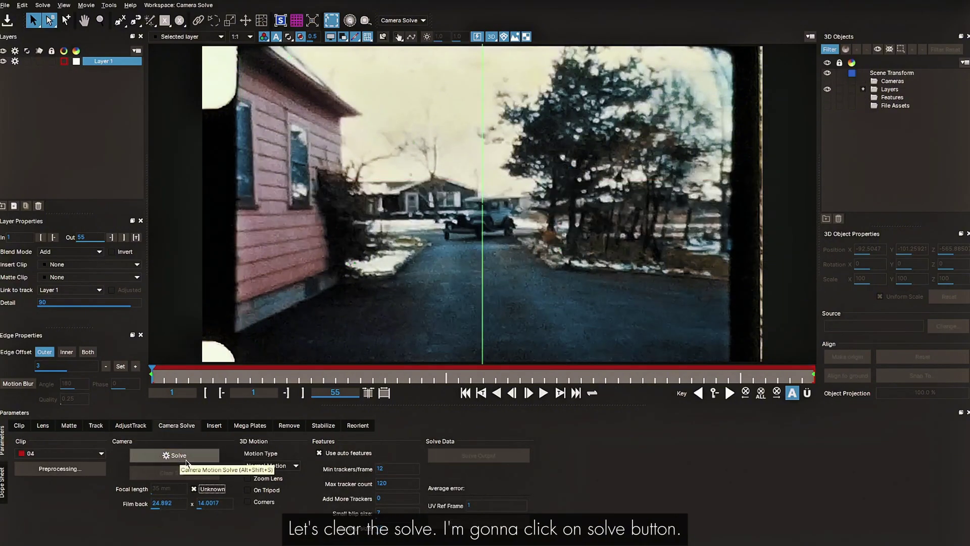
{"action": "left_click", "coordinate": [175, 455]}
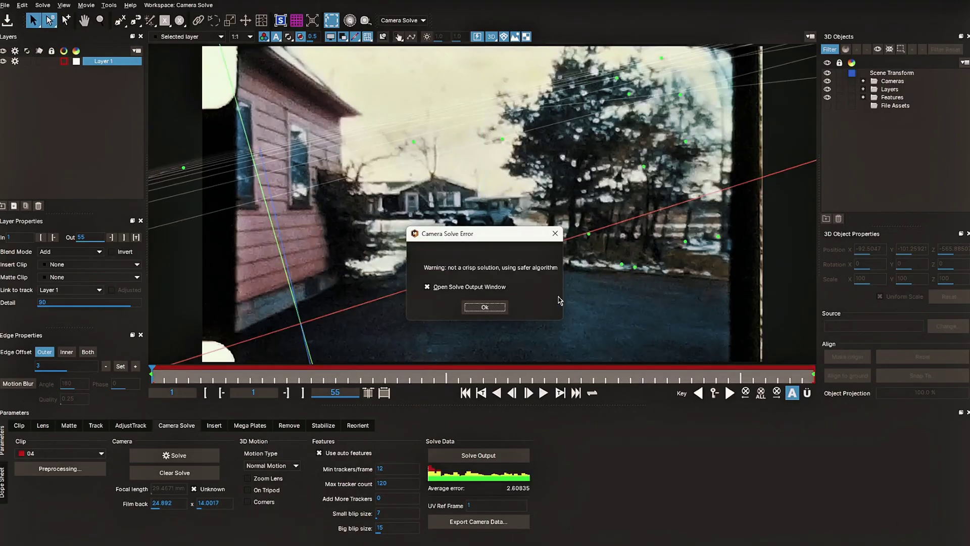
{"action": "key", "text": "Return"}
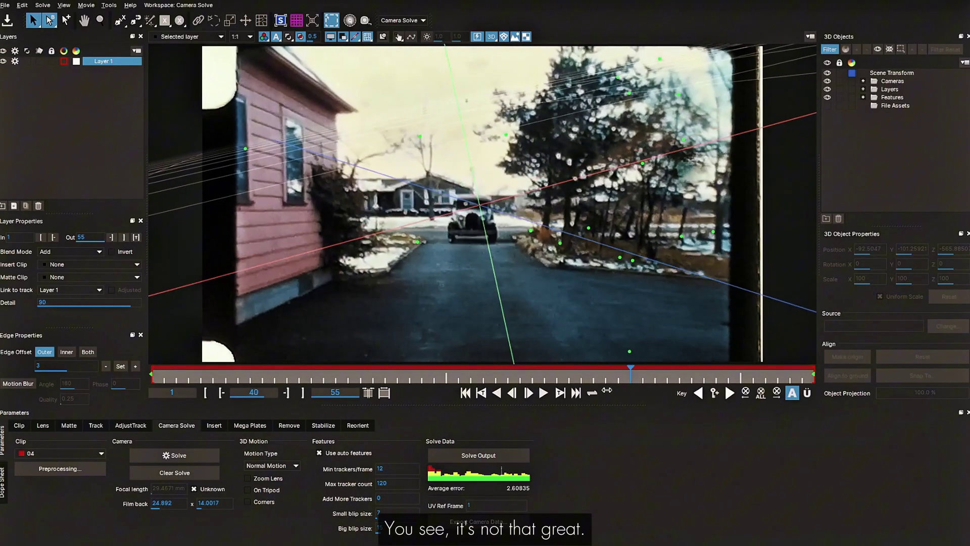
{"action": "left_click_drag", "start_coordinate": [607, 390], "coordinate": [627, 390]}
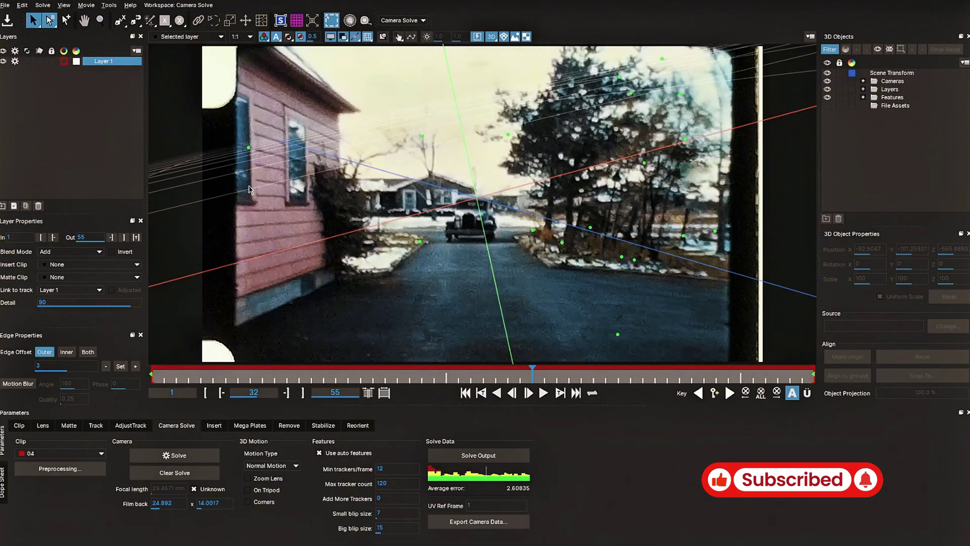
- Clear the solve and draw a closed shape on frame 32 around the driveway, extending below the footage's lower edge
{"action": "left_click", "coordinate": [175, 472]}
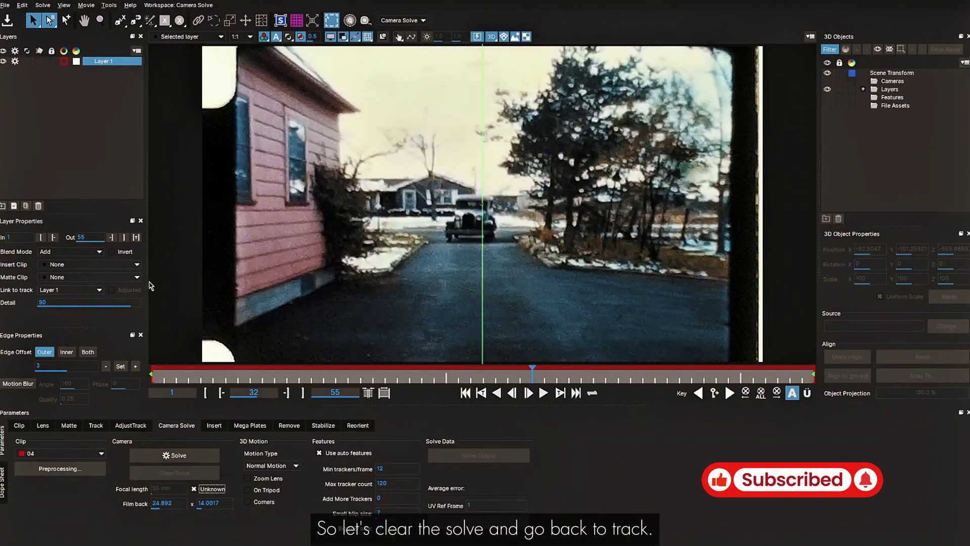
{"action": "left_click", "coordinate": [95, 425]}
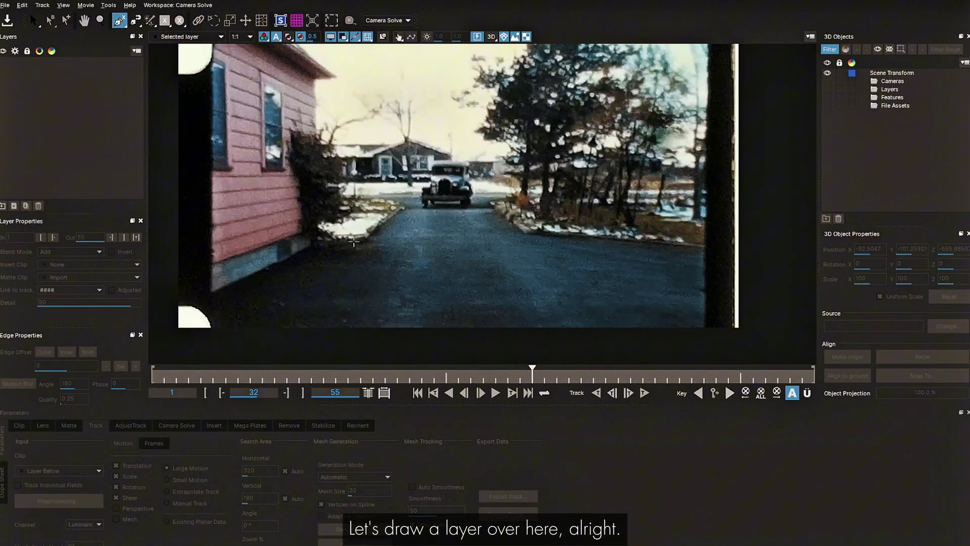
{"action": "left_click", "coordinate": [304, 240]}
{"action": "left_click", "coordinate": [208, 302]}
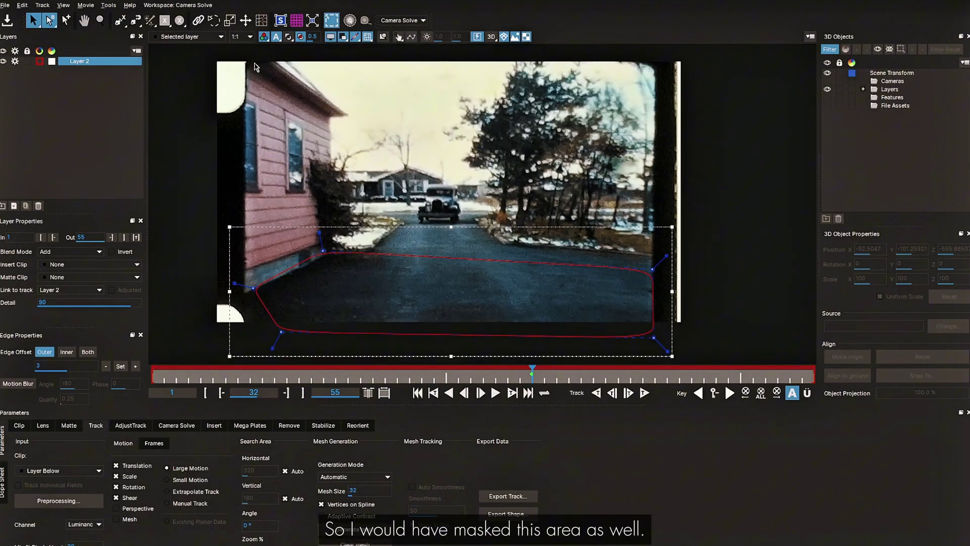
- Adjust the driveway shape's corner beside the house and track it forward and backward from frame 32 with Perspective enabled
{"action": "left_click_drag", "start_coordinate": [323, 250], "coordinate": [328, 249]}
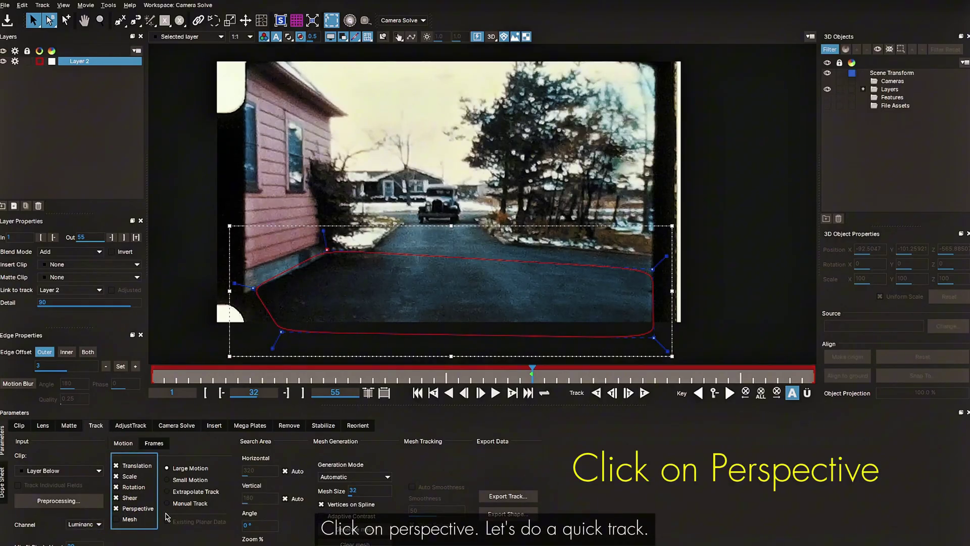
{"action": "left_click", "coordinate": [644, 393]}
{"action": "left_click", "coordinate": [596, 393]}
- Show the planar surface and grid for the tracked layer and fit the surface's upper corners to the driveway's perspective
{"action": "left_click", "coordinate": [297, 21]}
{"action": "left_click", "coordinate": [281, 21]}
{"action": "left_click_drag", "start_coordinate": [303, 261], "coordinate": [357, 268]}
{"action": "left_click_drag", "start_coordinate": [608, 259], "coordinate": [573, 270]}
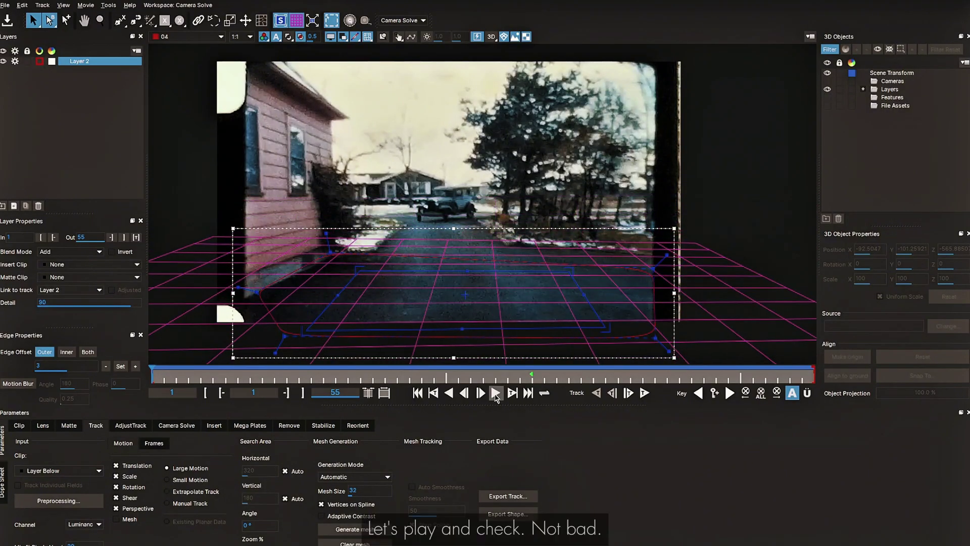
- Play back the shot to check the grid on the driveway and delete Layer 2
{"action": "left_click", "coordinate": [495, 397]}
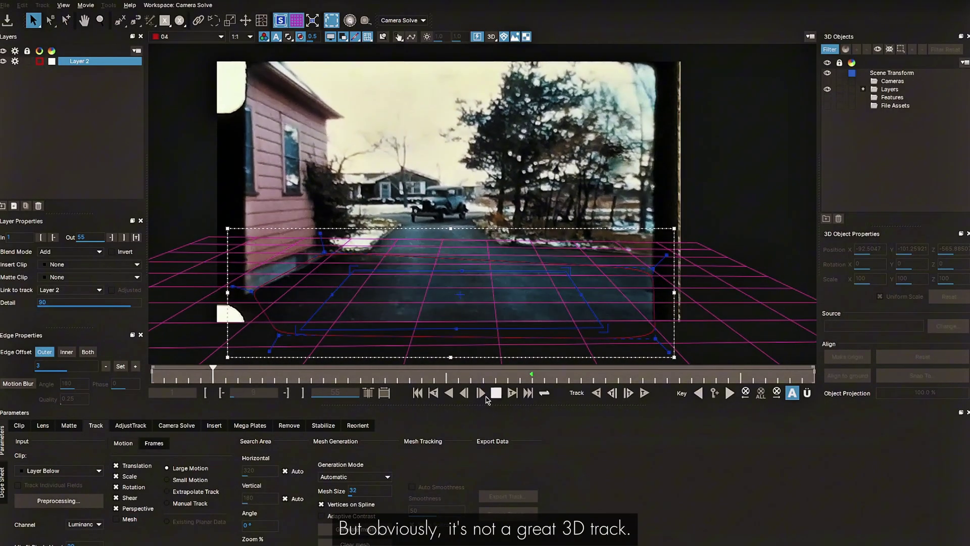
{"action": "left_click", "coordinate": [495, 397]}
{"action": "right_click", "coordinate": [86, 27]}
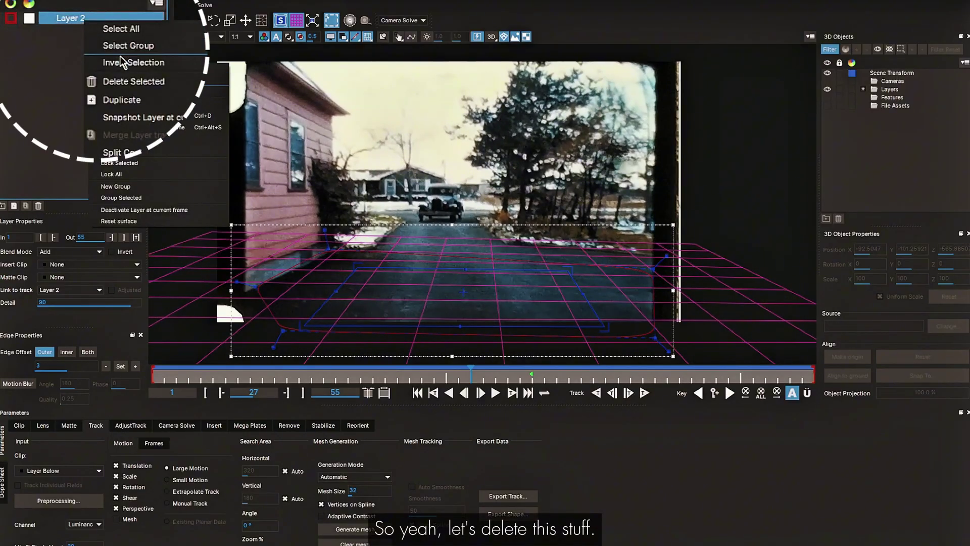
{"action": "left_click", "coordinate": [141, 80]}
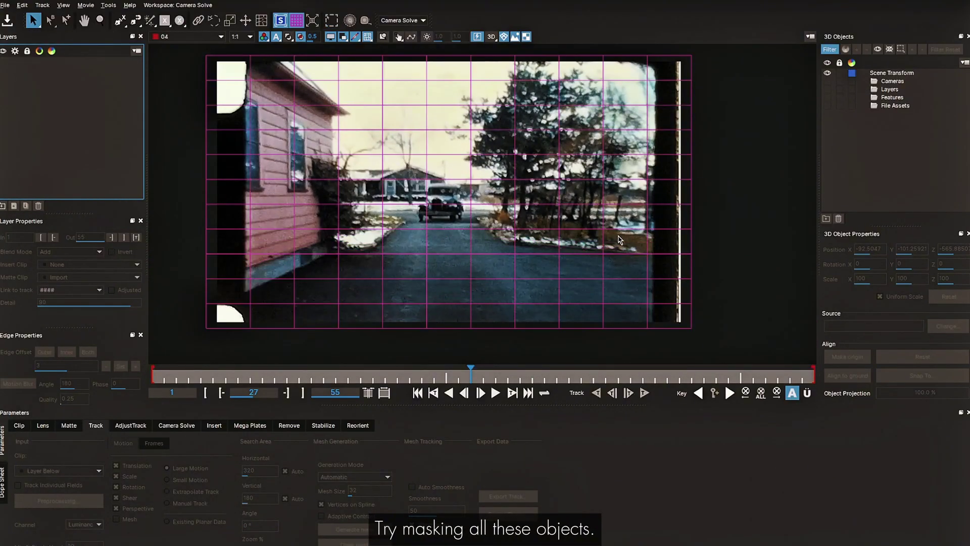
- Hide the surface and grid, and draw a closed shape on frame 27 around the lower house wall and driveway, staying inside the footage
{"action": "left_click", "coordinate": [119, 20]}
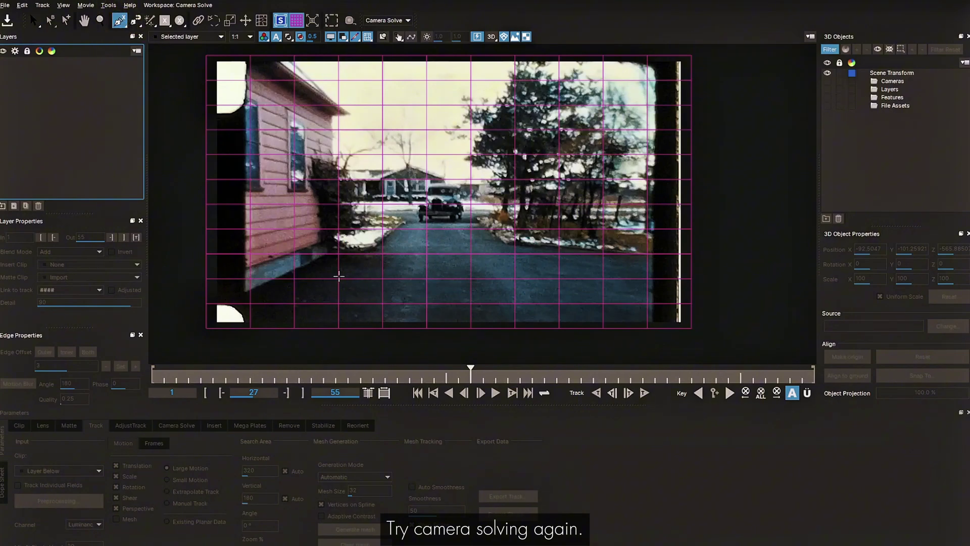
{"action": "left_click", "coordinate": [281, 21]}
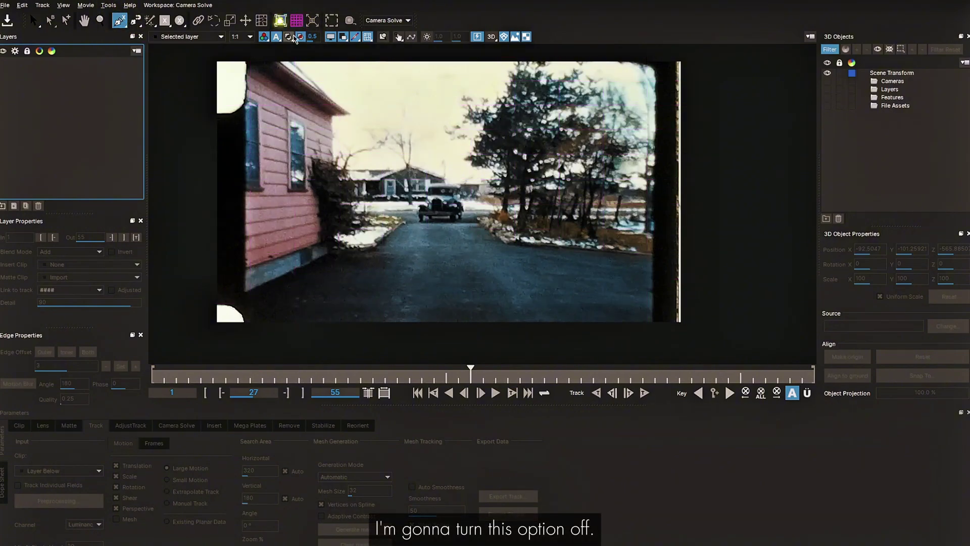
{"action": "left_click", "coordinate": [313, 259]}
{"action": "key", "text": "ctrl+z"}
{"action": "left_click", "coordinate": [252, 201]}
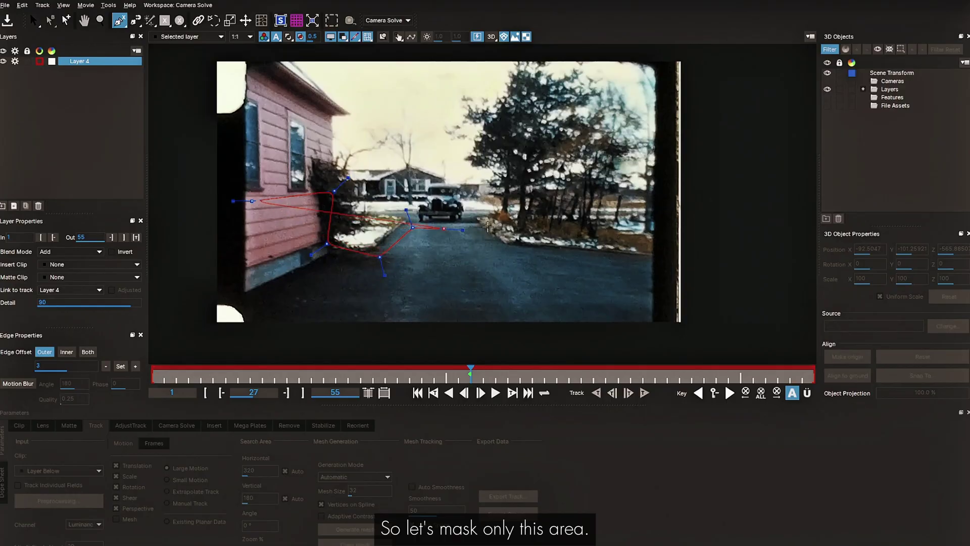
{"action": "left_click", "coordinate": [652, 241]}
{"action": "left_click", "coordinate": [646, 302]}
{"action": "left_click", "coordinate": [638, 312]}
{"action": "left_click", "coordinate": [366, 304]}
{"action": "right_click", "coordinate": [250, 305]}
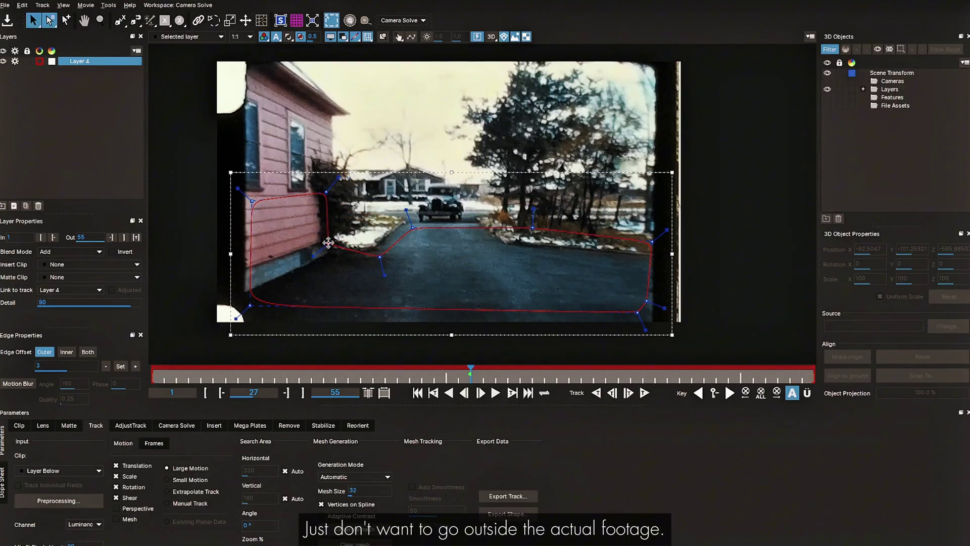
- Fit the house-and-driveway shape inside the footage on the first and last frames, and invert Layer 4
{"action": "left_click_drag", "start_coordinate": [471, 373], "coordinate": [29, 349]}
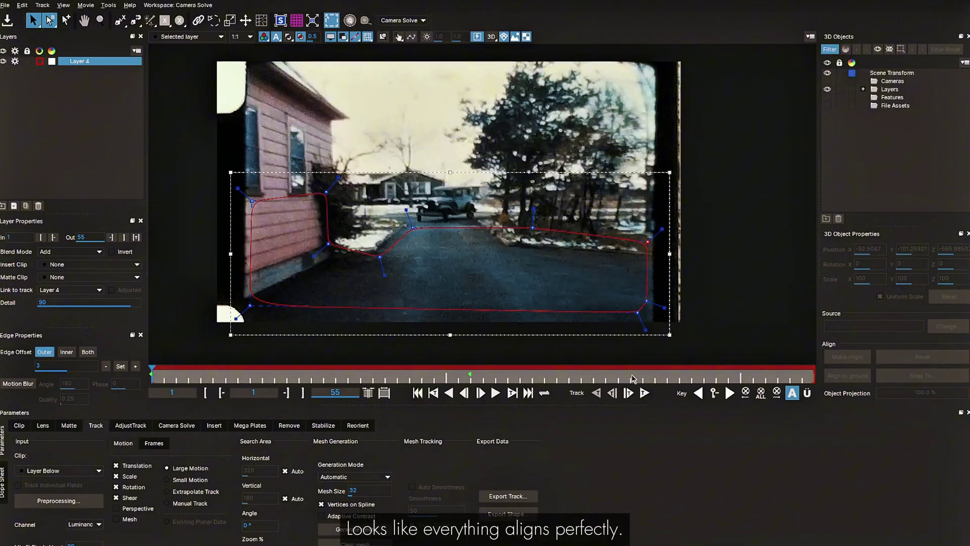
{"action": "key", "text": "End"}
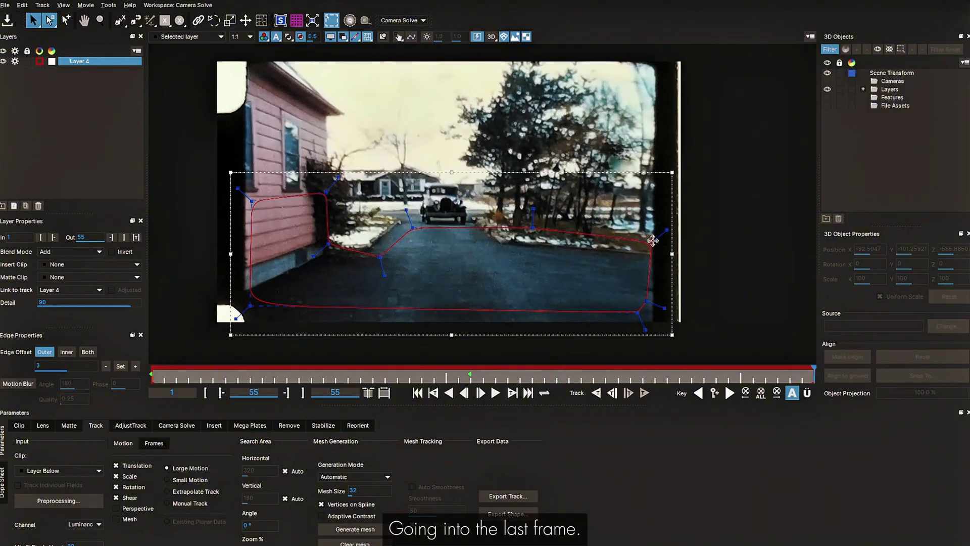
{"action": "key", "text": "Home"}
{"action": "left_click", "coordinate": [119, 256]}
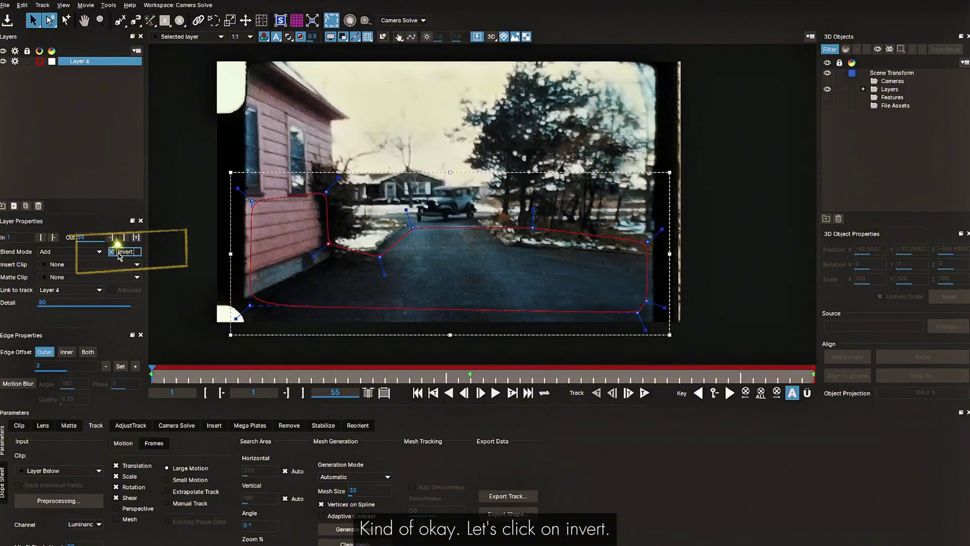
- Set Layer 4 as a camera solve mask, solve the camera for clip 04, and scrub through the shot
{"action": "left_click", "coordinate": [176, 426]}
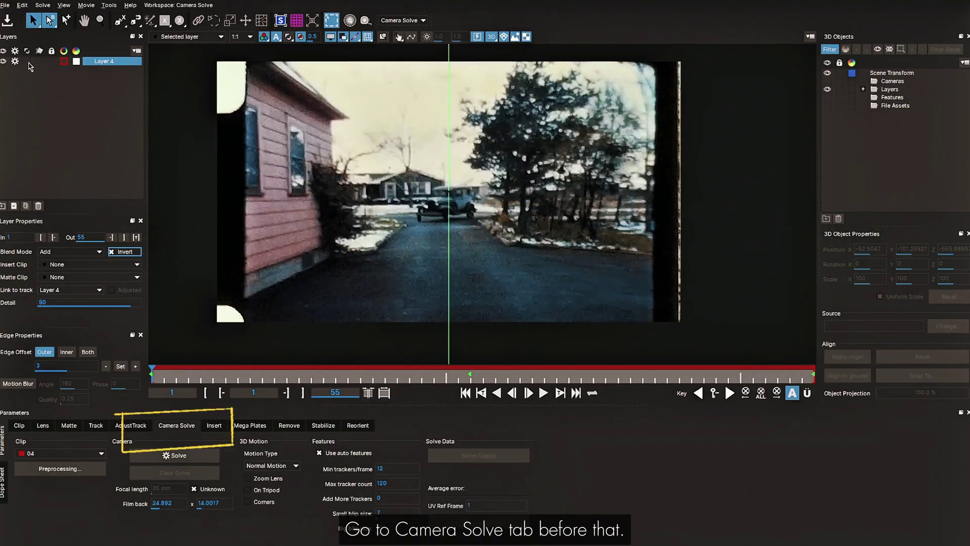
{"action": "left_click", "coordinate": [165, 460]}
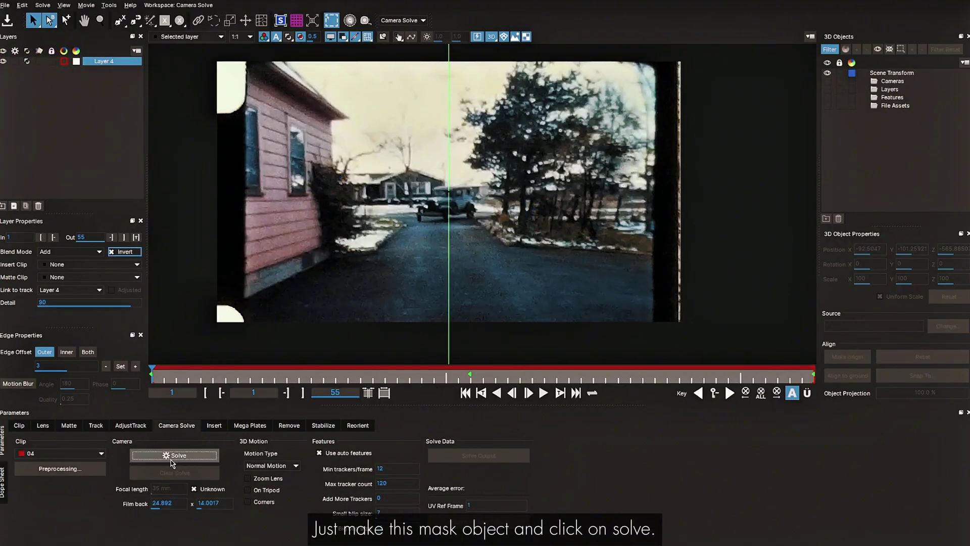
{"action": "left_click", "coordinate": [324, 370]}
{"action": "left_click_drag", "start_coordinate": [324, 370], "coordinate": [516, 374]}
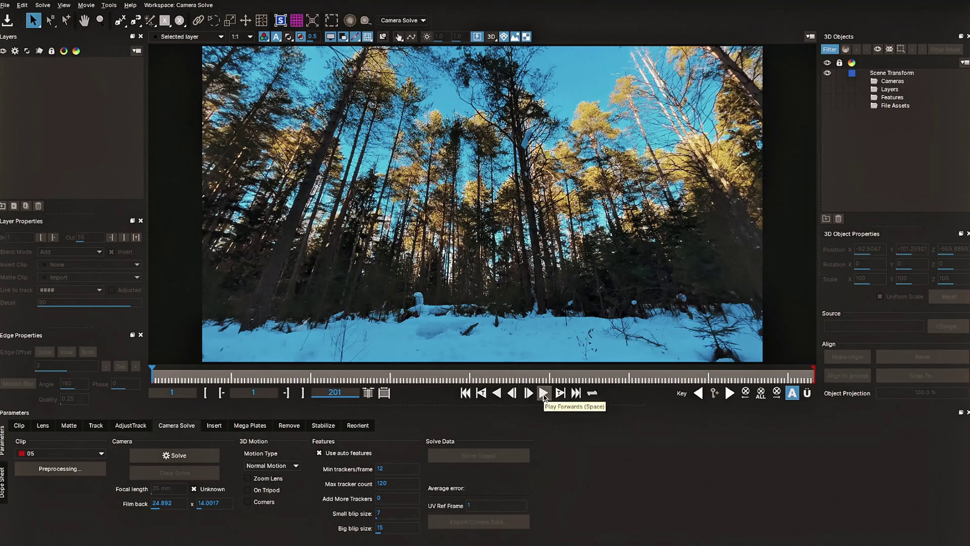
- Play and scrub through the snowy forest shot, clip 05, to look for parallax and moving objects
{"action": "left_click", "coordinate": [542, 395]}
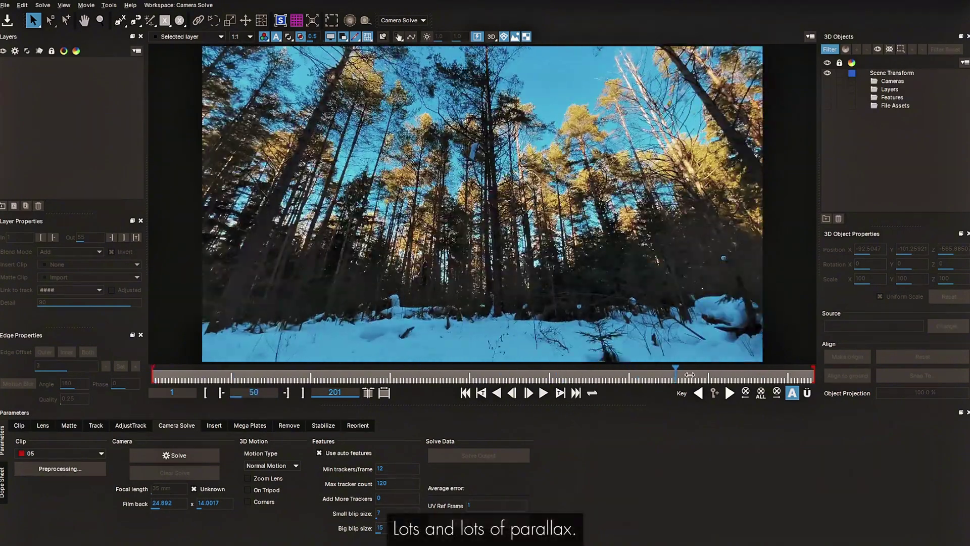
{"action": "left_click_drag", "start_coordinate": [791, 374], "coordinate": [324, 376]}
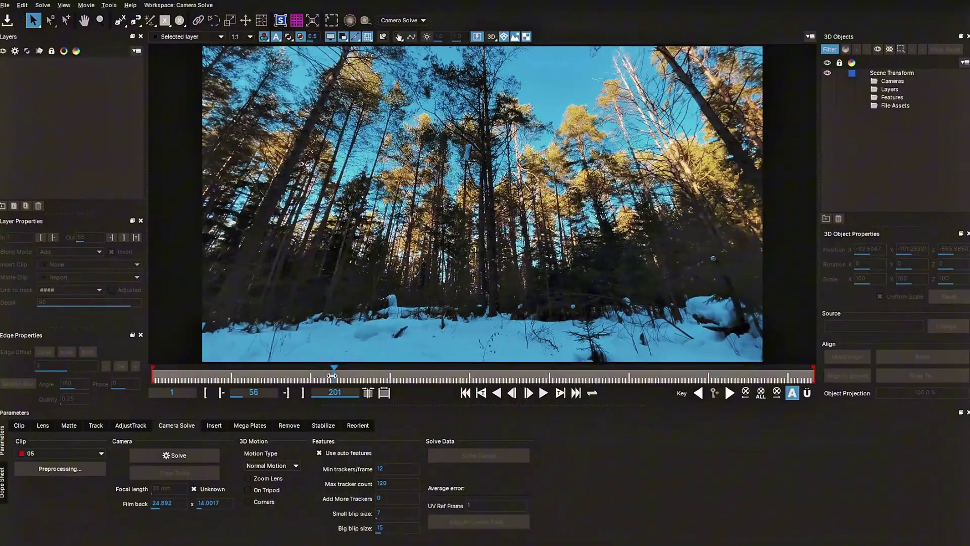
{"action": "left_click_drag", "start_coordinate": [323, 377], "coordinate": [151, 379]}
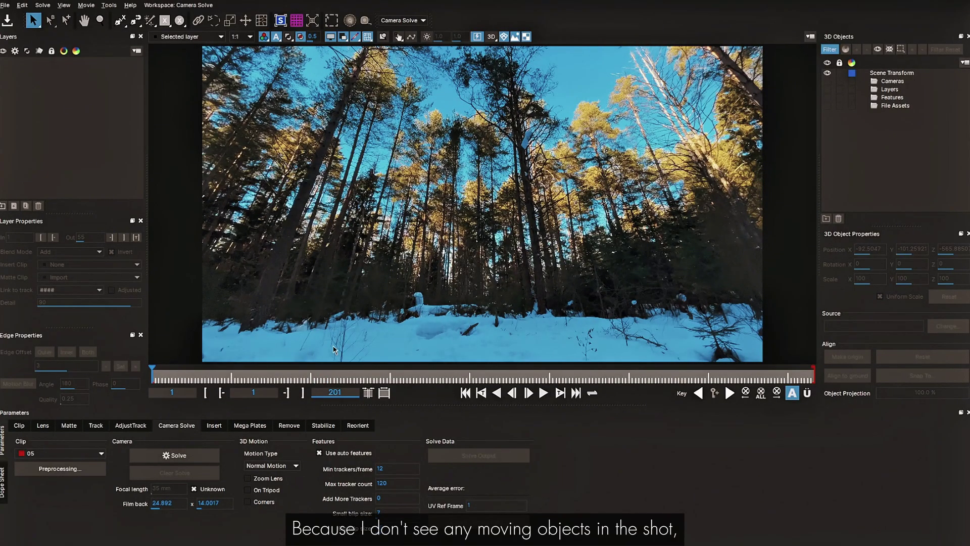
- Solve the camera for clip 05 and play through the shot to check the grid and feature points
{"action": "left_click", "coordinate": [180, 457]}
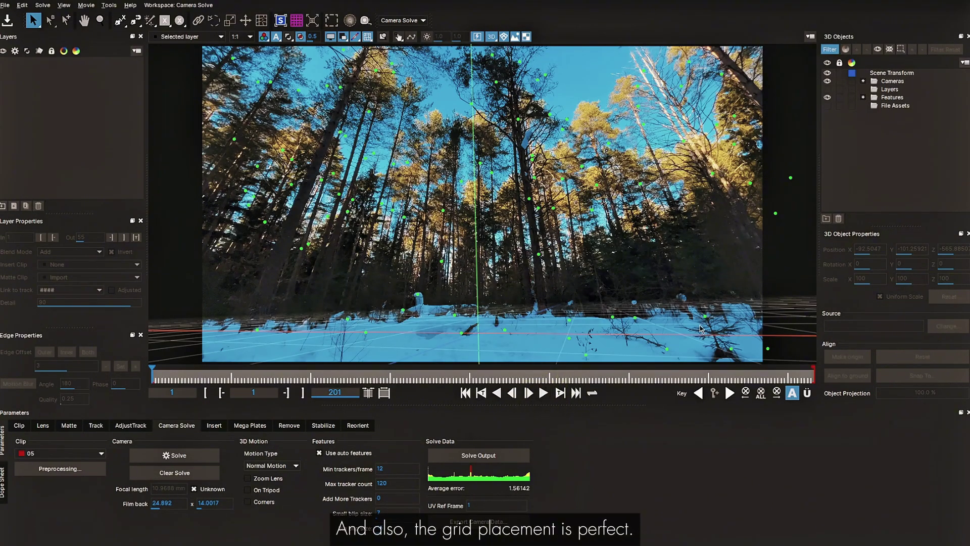
{"action": "left_click", "coordinate": [543, 393]}
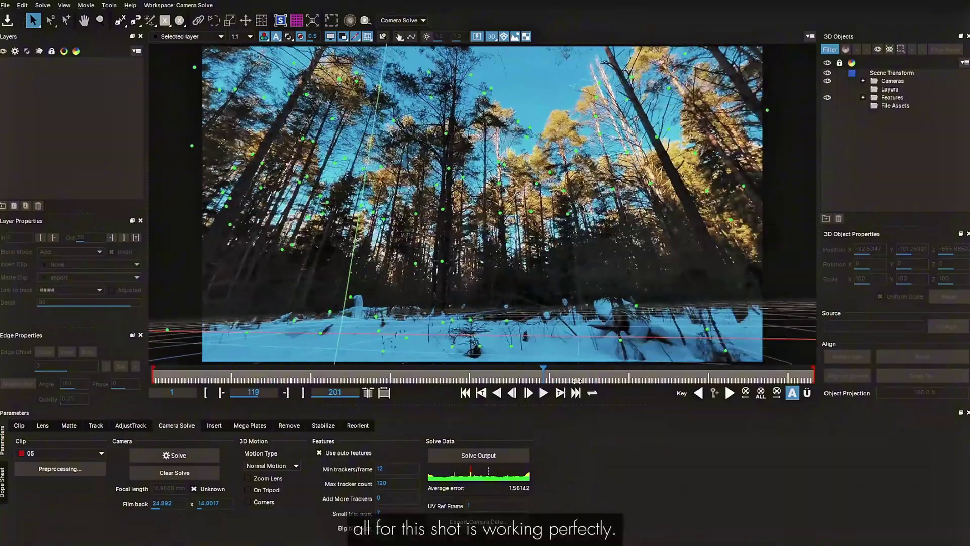
{"action": "left_click_drag", "start_coordinate": [747, 385], "coordinate": [336, 378]}
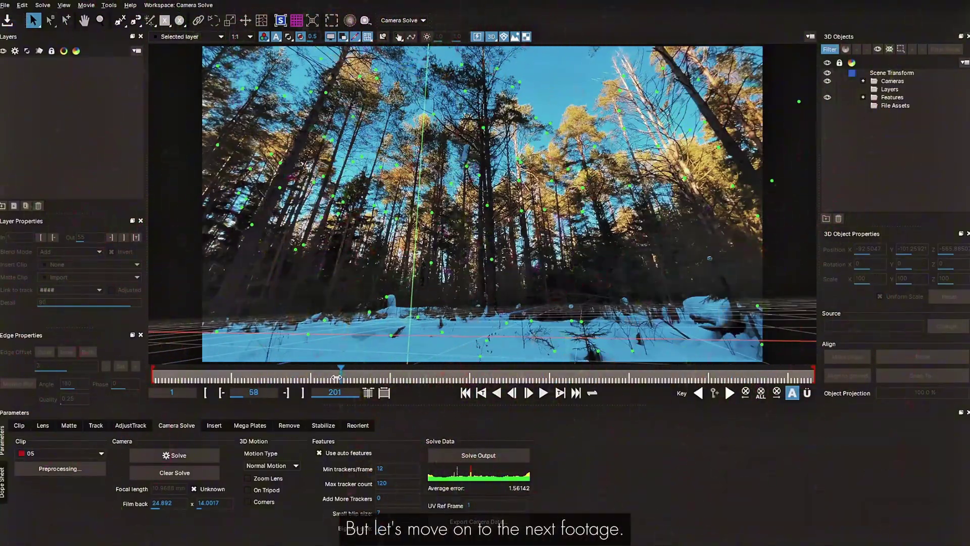
- Play and scrub through the fireplace shot, clip 06, to examine the fire and the foreground object
{"action": "left_click", "coordinate": [543, 393]}
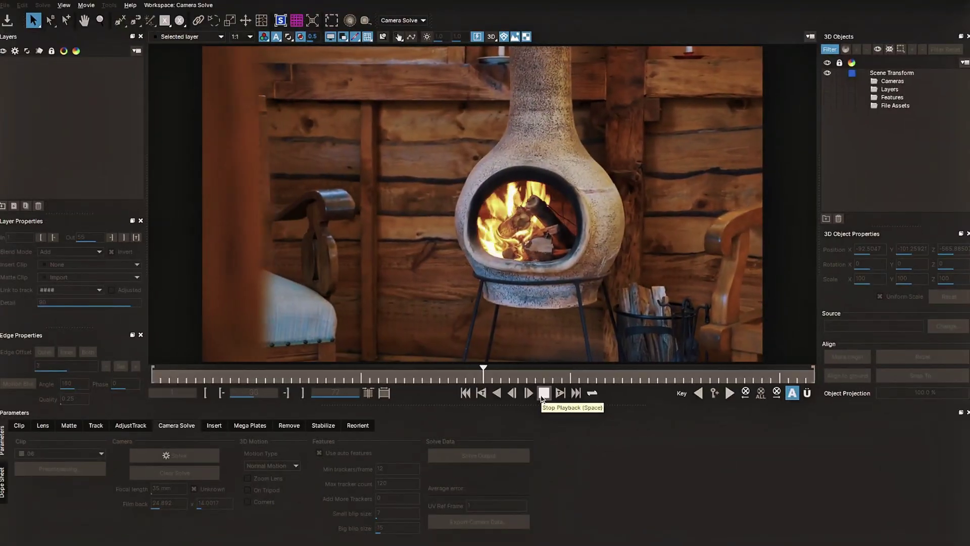
{"action": "left_click", "coordinate": [543, 393]}
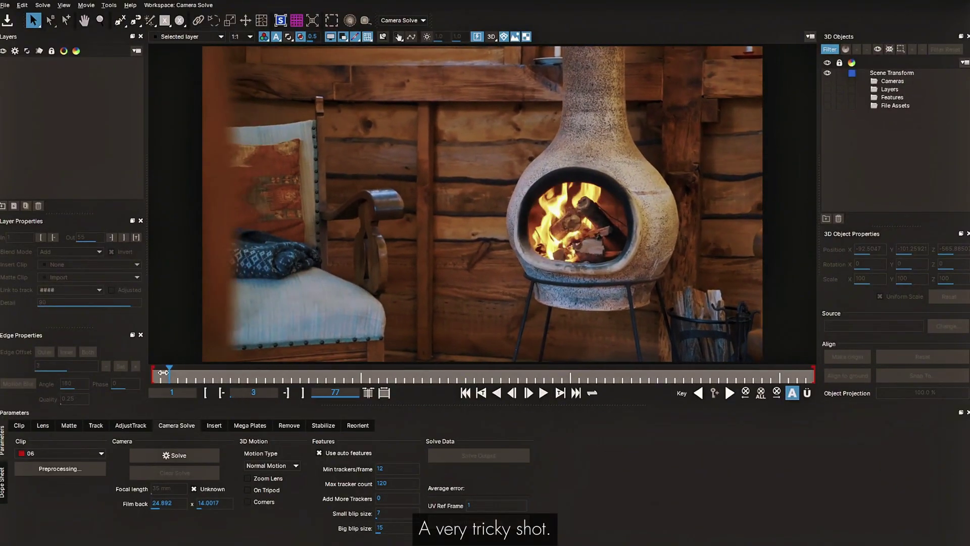
{"action": "left_click_drag", "start_coordinate": [170, 373], "coordinate": [390, 378]}
{"action": "left_click_drag", "start_coordinate": [780, 390], "coordinate": [671, 392]}
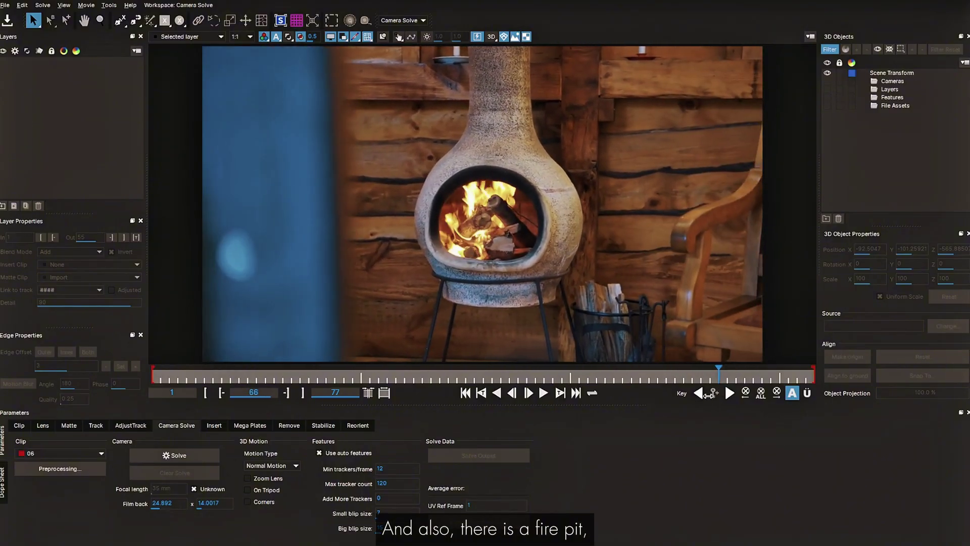
{"action": "left_click", "coordinate": [427, 383]}
{"action": "left_click_drag", "start_coordinate": [425, 383], "coordinate": [355, 381]}
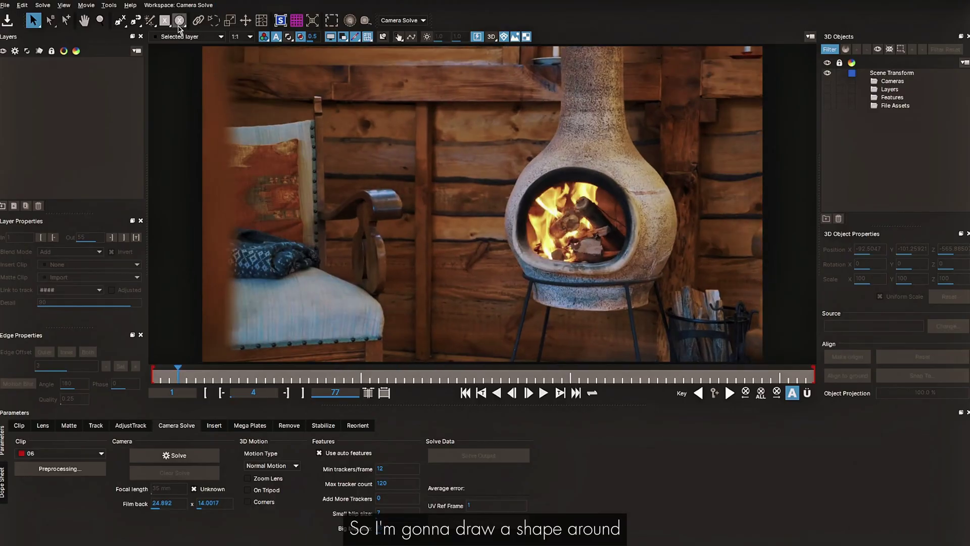
- Draw a closed shape around the stove's fire opening on frame 4
{"action": "left_click", "coordinate": [120, 21]}
{"action": "left_click", "coordinate": [557, 148]}
{"action": "left_click", "coordinate": [507, 171]}
{"action": "left_click", "coordinate": [518, 263]}
{"action": "left_click", "coordinate": [555, 281]}
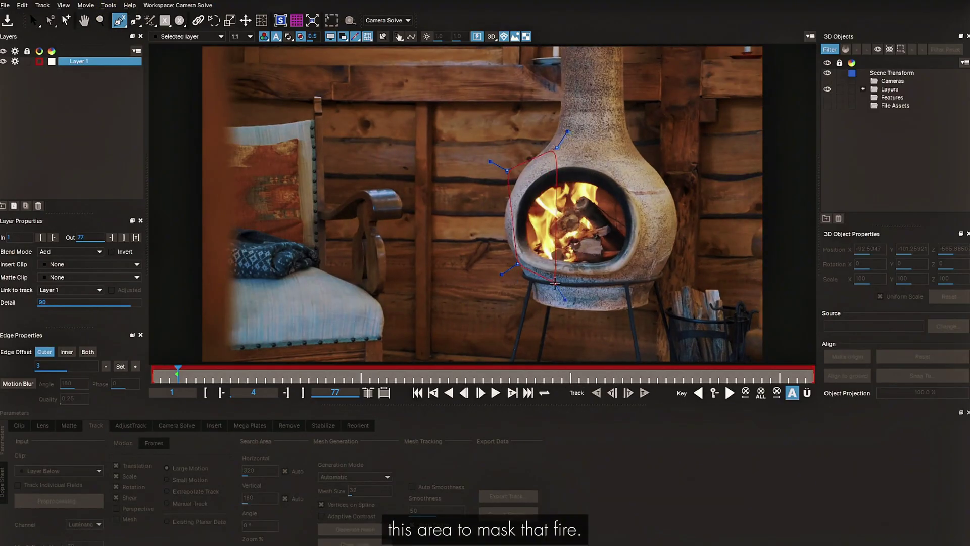
{"action": "right_click", "coordinate": [632, 171]}
- Move the fire shape onto the stove opening on frame 77 and scrub back to check that it follows
{"action": "left_click_drag", "start_coordinate": [463, 376], "coordinate": [771, 376]}
{"action": "left_click_drag", "start_coordinate": [812, 376], "coordinate": [814, 352]}
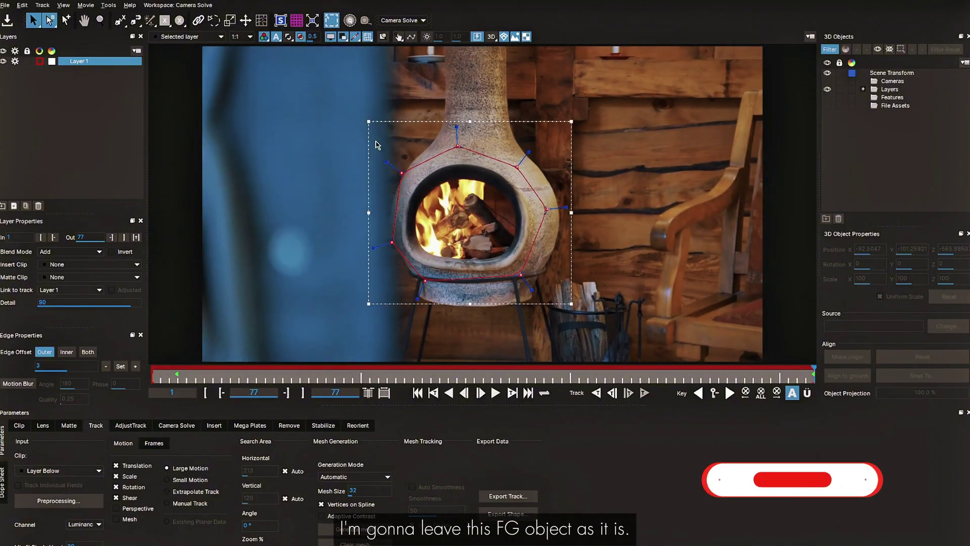
{"action": "left_click", "coordinate": [680, 378]}
{"action": "left_click_drag", "start_coordinate": [684, 377], "coordinate": [185, 362]}
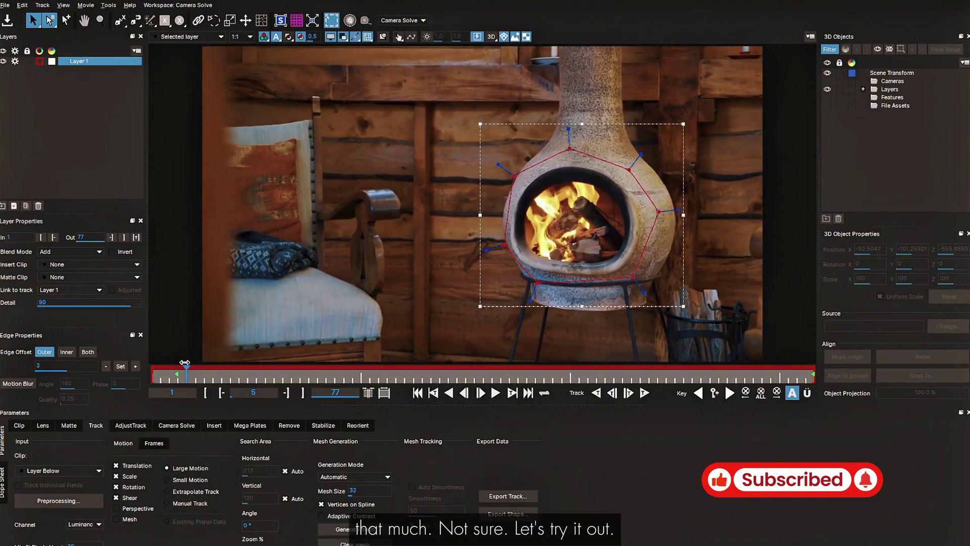
{"action": "left_click", "coordinate": [182, 427]}
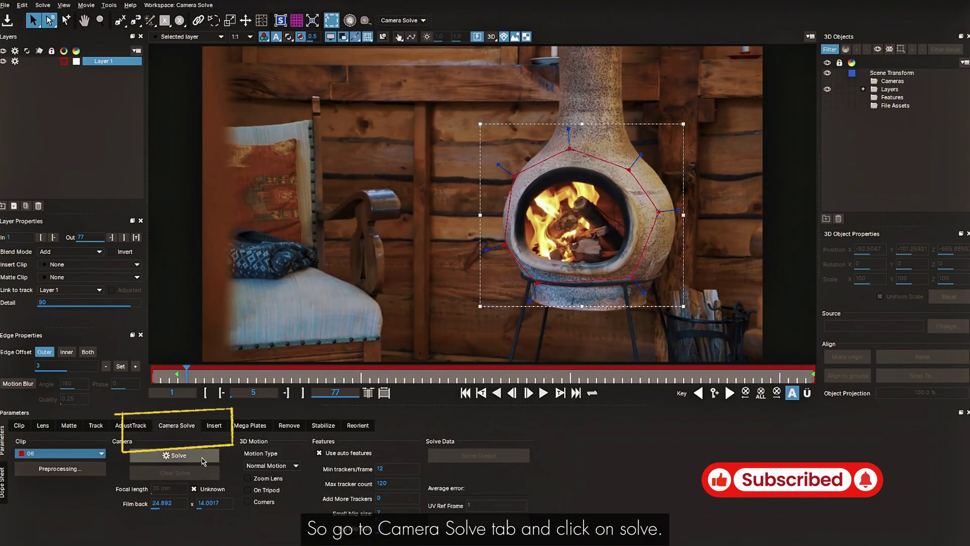
{"action": "left_click", "coordinate": [193, 457]}
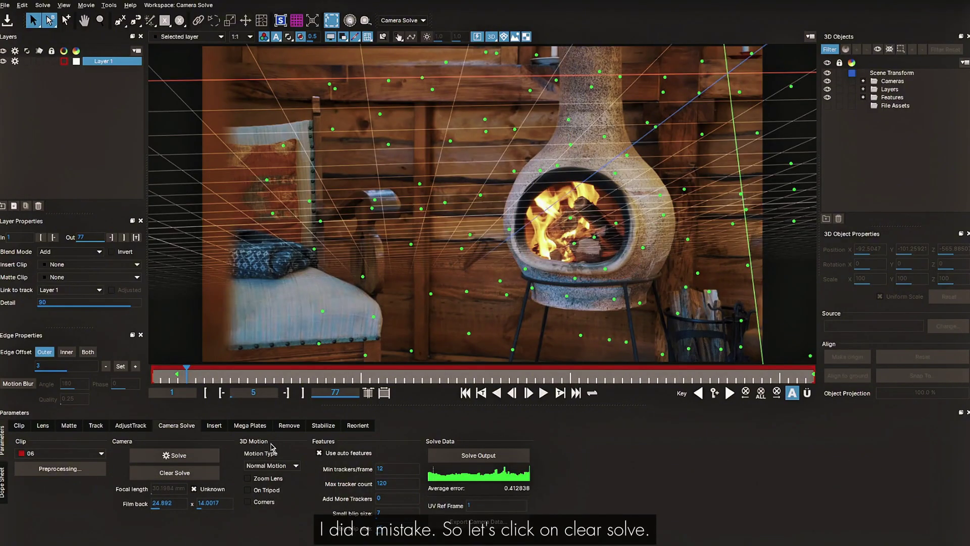
{"action": "left_click", "coordinate": [206, 473]}
- Set Layer 1 as a camera solve mask, solve the camera for clip 06, and scrub through the result
{"action": "left_click", "coordinate": [33, 88]}
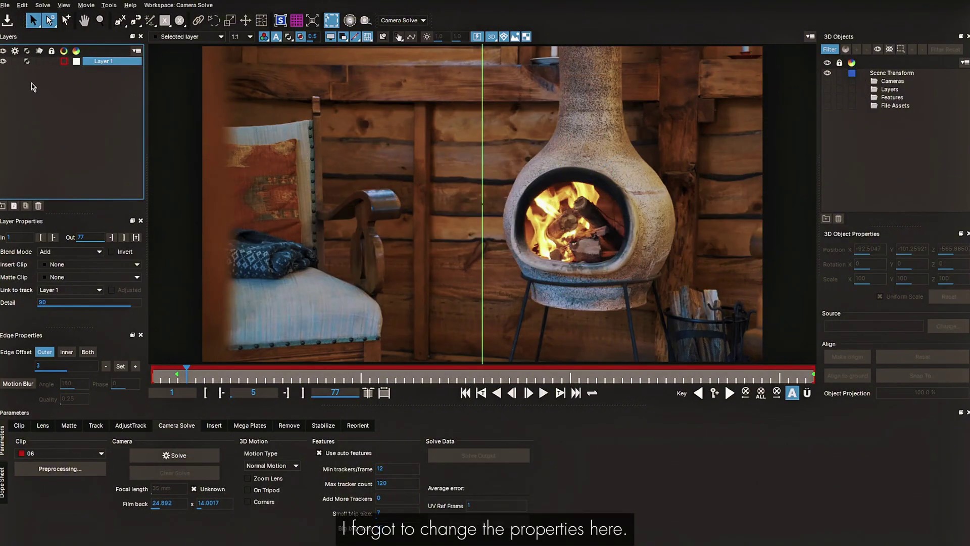
{"action": "left_click", "coordinate": [171, 456]}
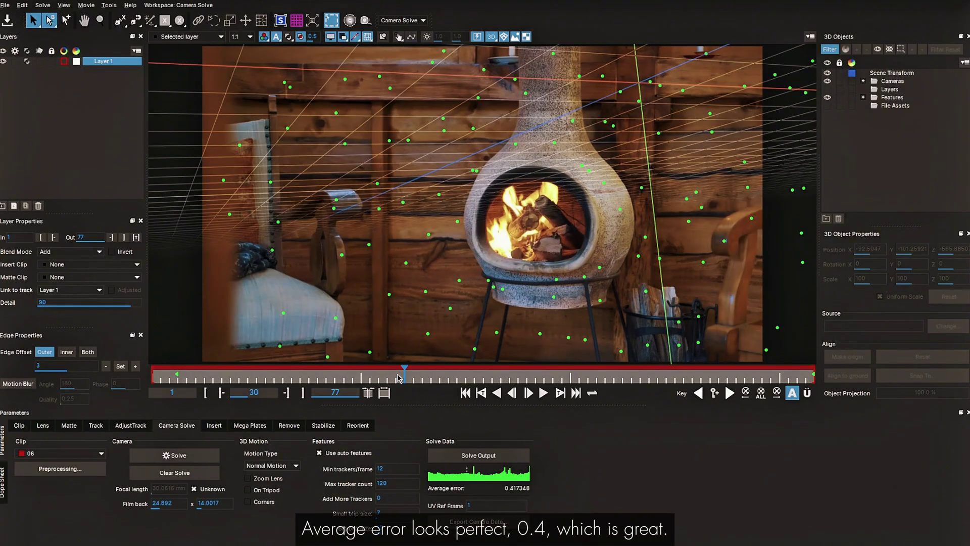
{"action": "left_click_drag", "start_coordinate": [404, 372], "coordinate": [761, 319]}
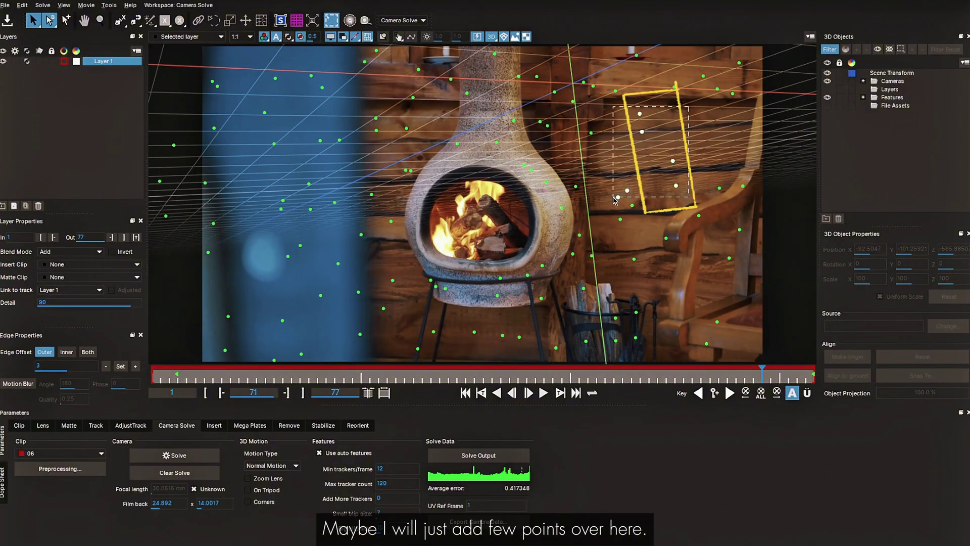
- Select the feature points on the wooden wall above the right-hand chair, align them to ground, and scrub to check the grid
{"action": "left_click_drag", "start_coordinate": [688, 106], "coordinate": [613, 201]}
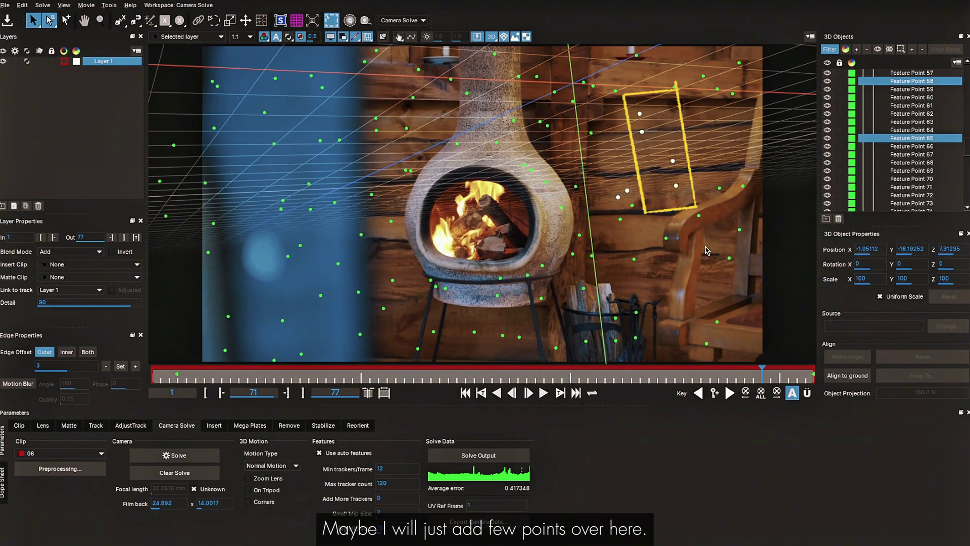
{"action": "left_click", "coordinate": [850, 376]}
{"action": "left_click_drag", "start_coordinate": [595, 376], "coordinate": [177, 374]}
{"action": "left_click_drag", "start_coordinate": [366, 373], "coordinate": [562, 372]}
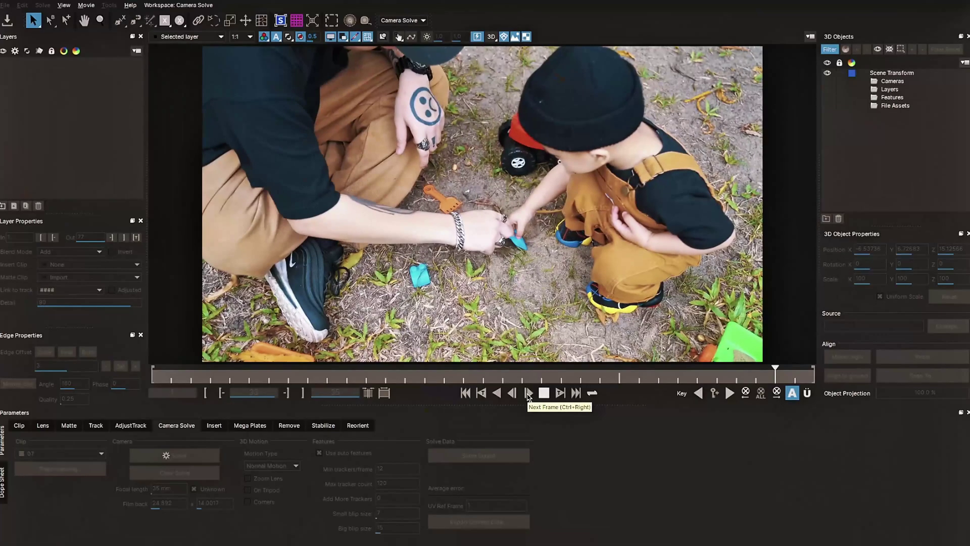
- Play and scrub through clip 07 to examine the two moving characters
{"action": "left_click", "coordinate": [544, 395]}
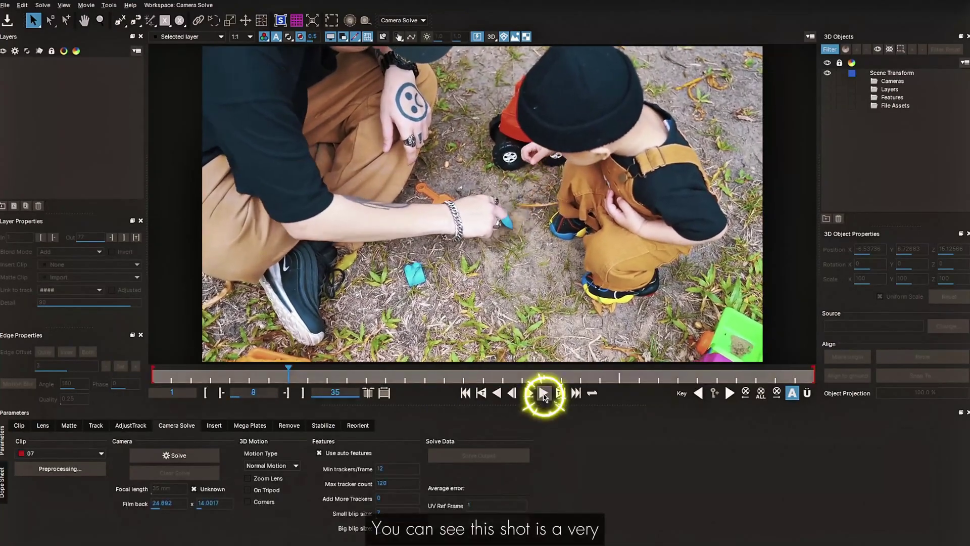
{"action": "left_click_drag", "start_coordinate": [460, 375], "coordinate": [784, 379]}
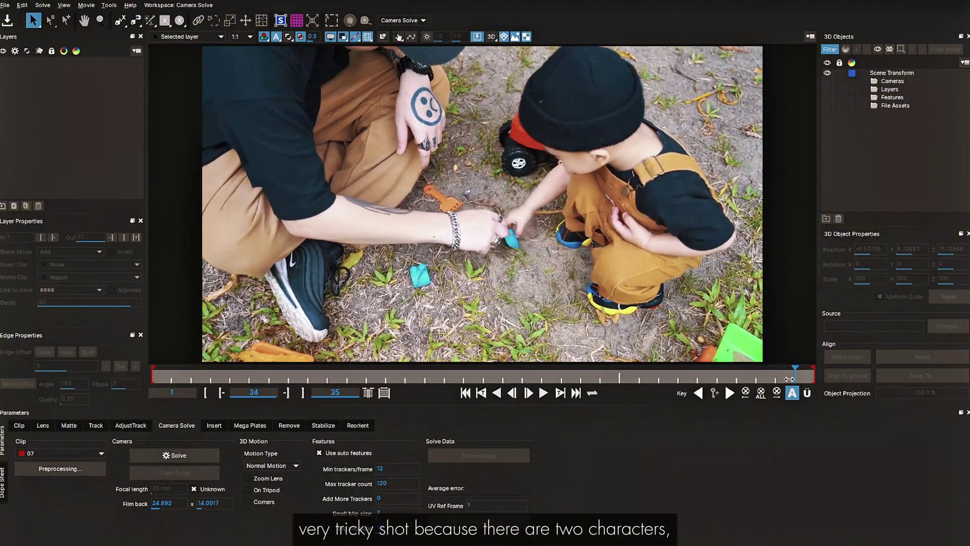
{"action": "left_click_drag", "start_coordinate": [242, 366], "coordinate": [793, 376]}
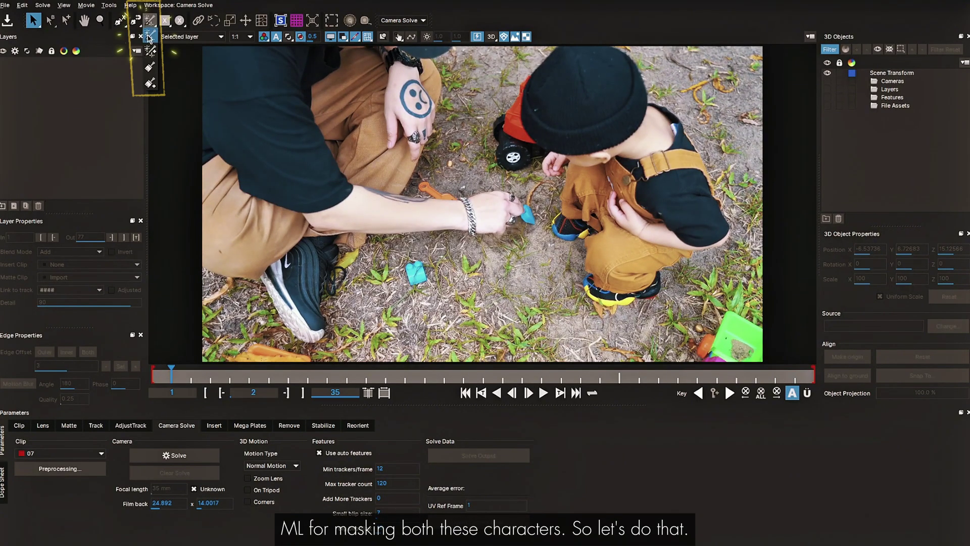
- Mask both characters in clip 07 with Matte Assist ML through frame 35, using a matte dilation of 35
{"action": "left_click", "coordinate": [149, 38]}
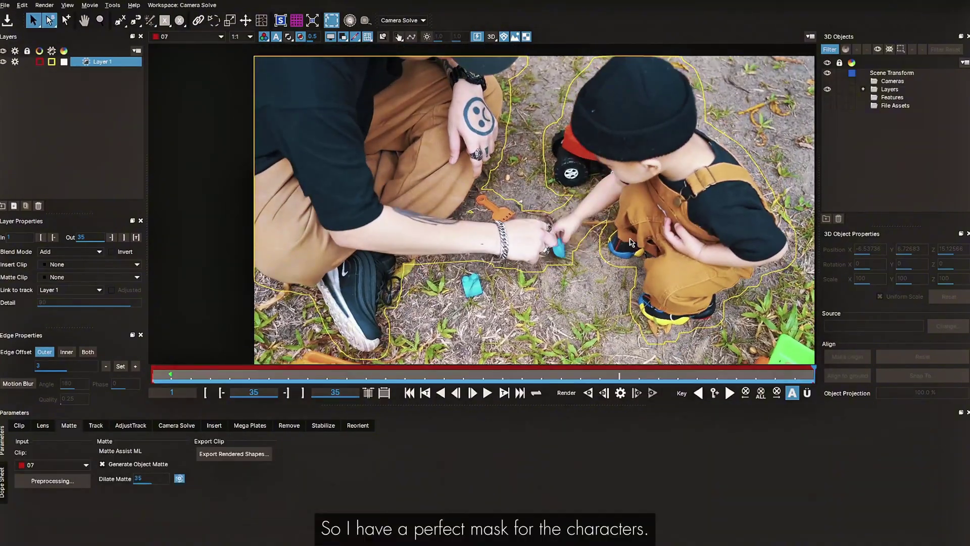
{"action": "scroll", "coordinate": [631, 242], "scroll_direction": "down", "scroll_amount": 2}
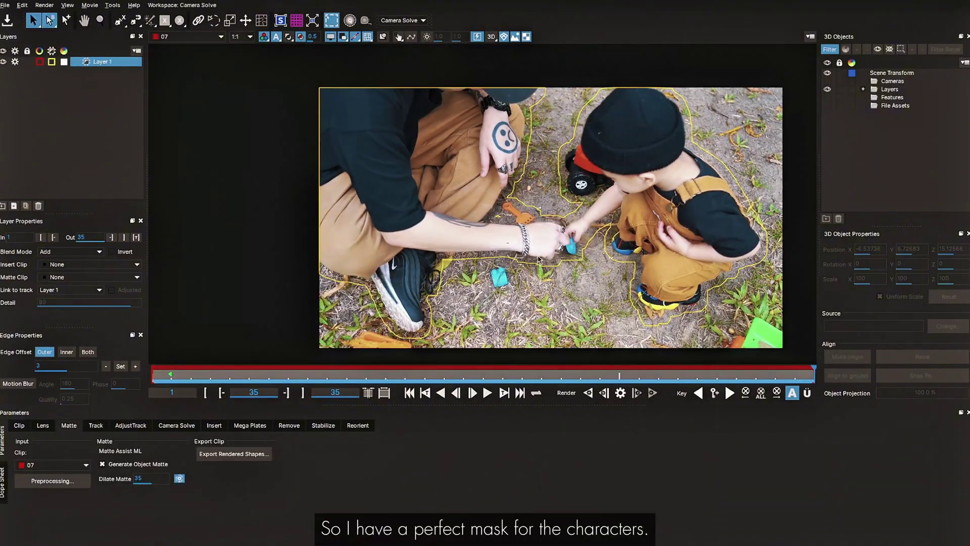
{"action": "left_click_drag", "start_coordinate": [538, 246], "coordinate": [473, 242]}
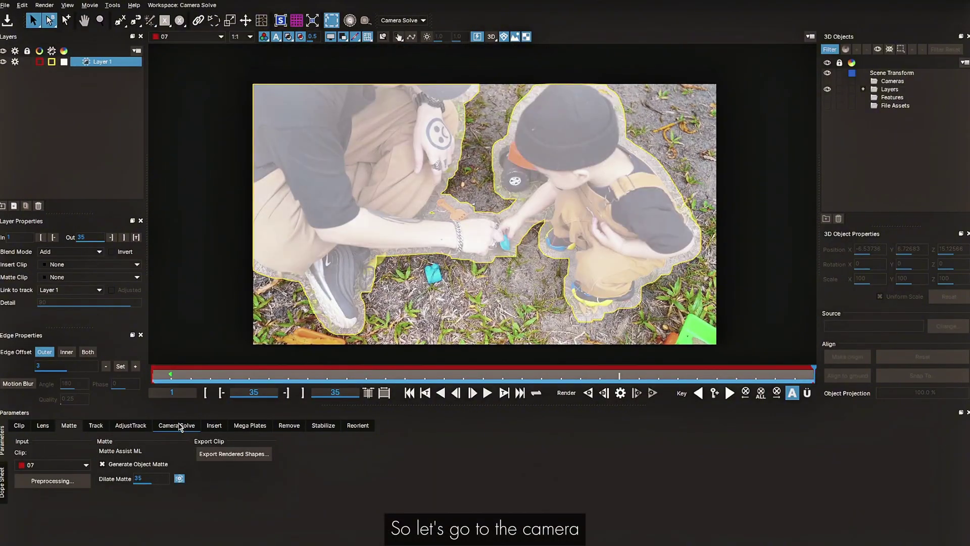
- Set the characters' matte layer as a camera solve mask, solve the camera for clip 07, and play back the result
{"action": "left_click", "coordinate": [178, 426]}
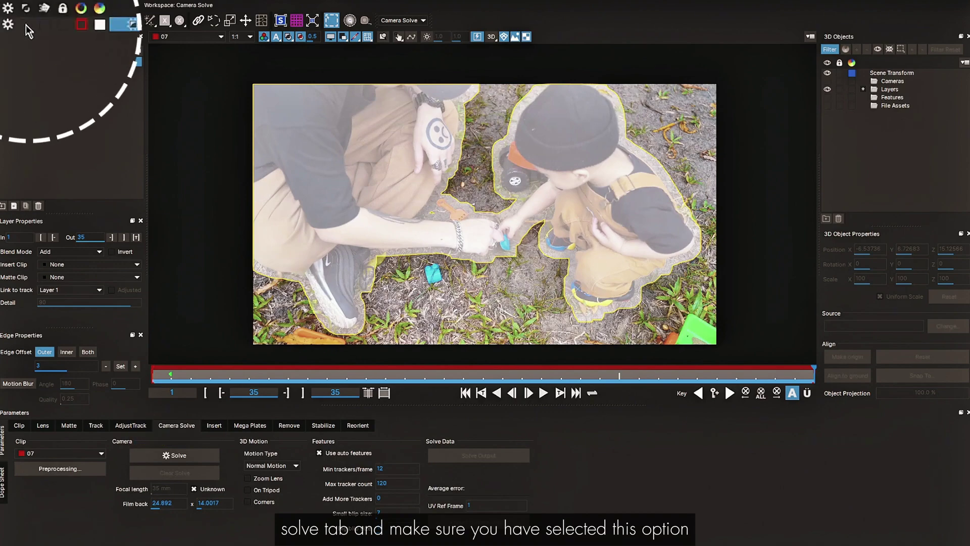
{"action": "left_click", "coordinate": [173, 456]}
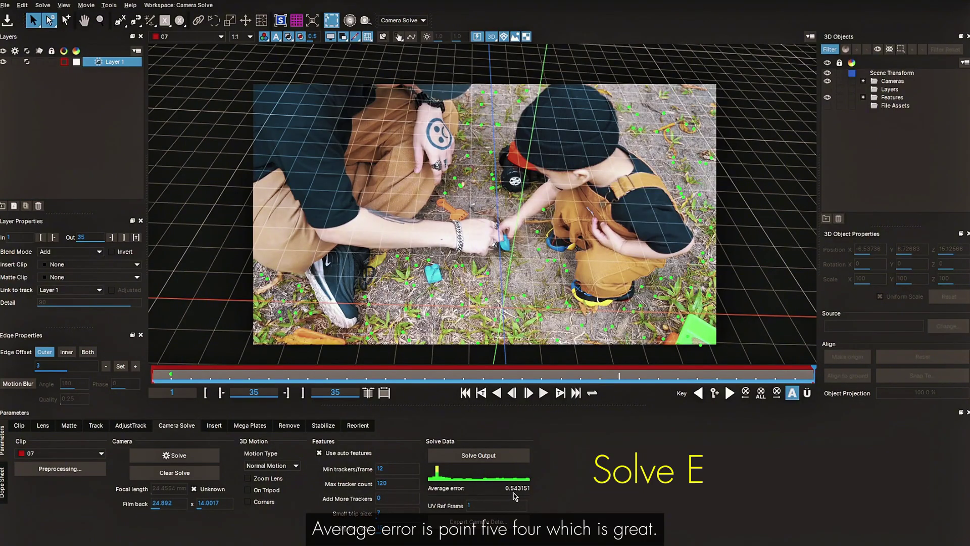
{"action": "left_click", "coordinate": [542, 393]}
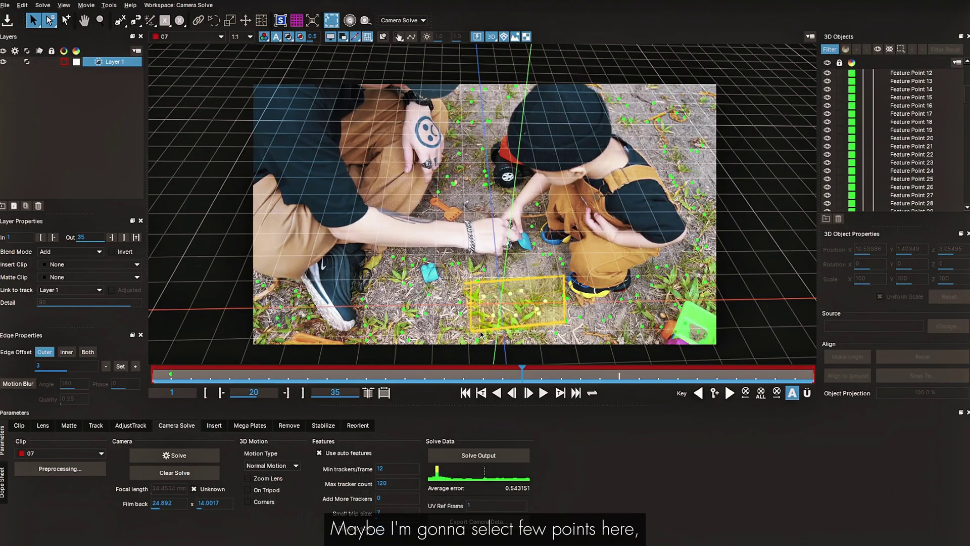
- Align the grid to the ground feature points beside the child's feet in clip 07 and play back the result
{"action": "left_click_drag", "start_coordinate": [481, 333], "coordinate": [482, 334]}
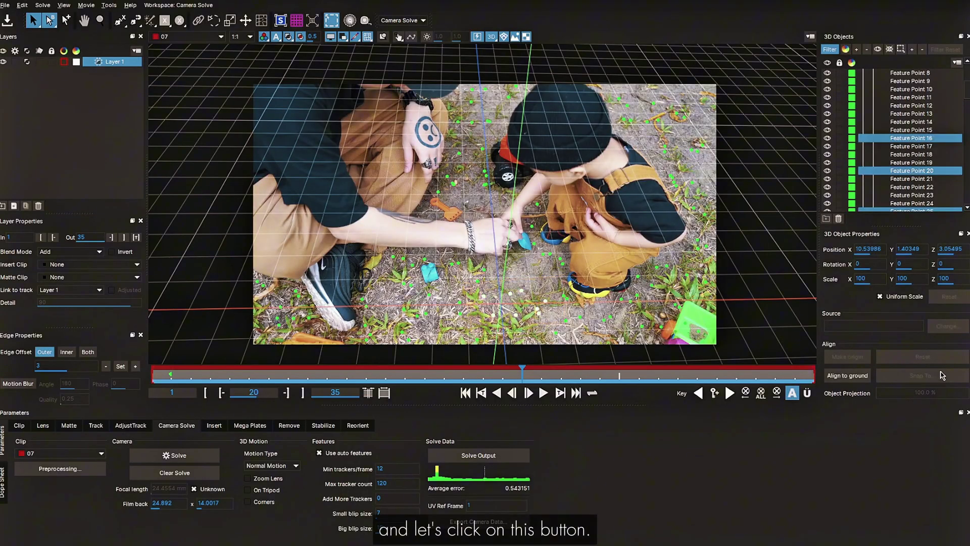
{"action": "left_click", "coordinate": [848, 375]}
{"action": "left_click", "coordinate": [543, 393]}
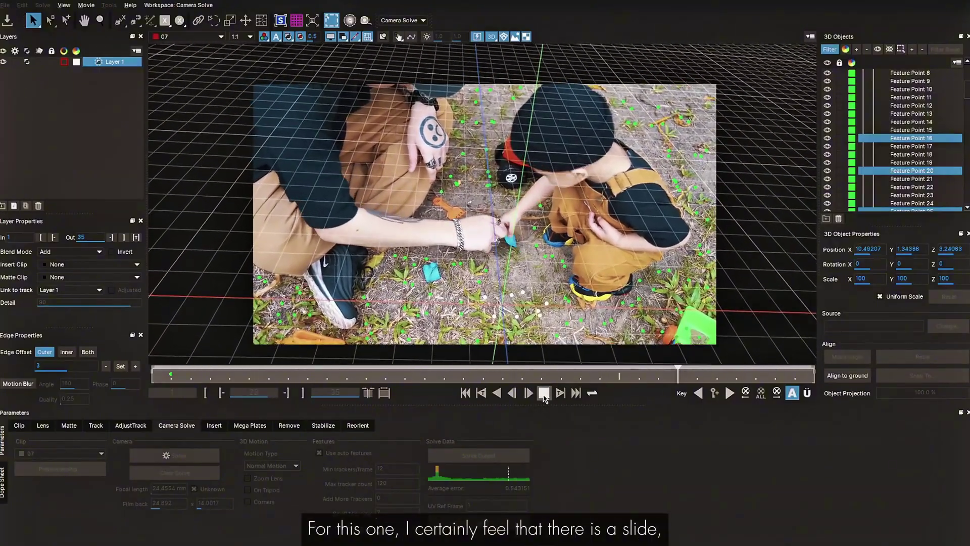
{"action": "left_click", "coordinate": [543, 393]}
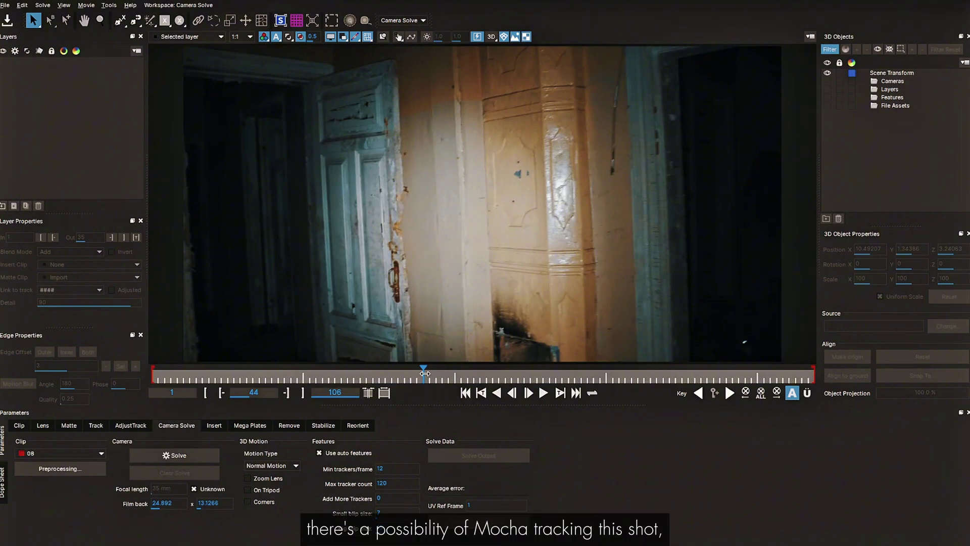
- Solve the camera for the dark-room shot, clip 08, without masks and scrub through the result
{"action": "left_click_drag", "start_coordinate": [424, 378], "coordinate": [334, 377]}
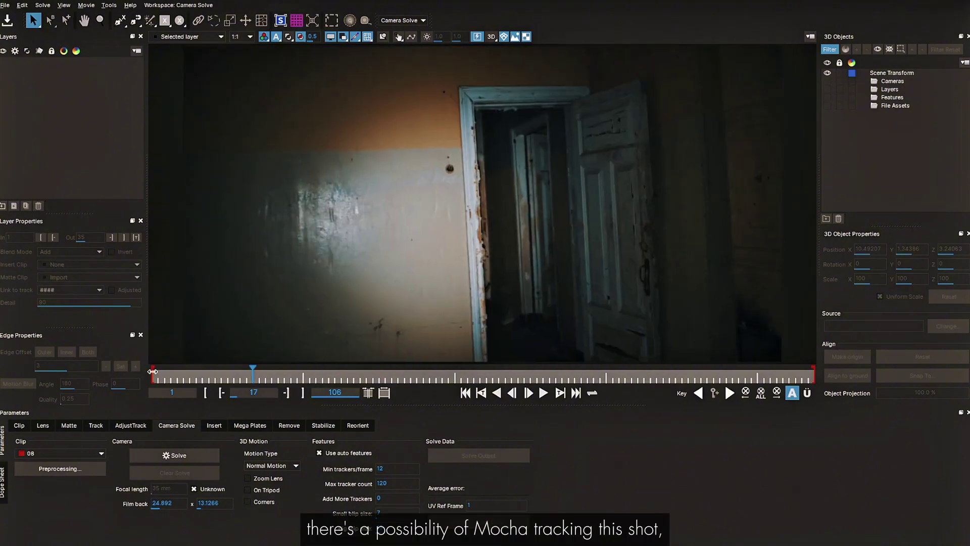
{"action": "left_click_drag", "start_coordinate": [237, 362], "coordinate": [621, 361]}
{"action": "mouse_move", "coordinate": [542, 363]}
{"action": "left_mouse_down"}
{"action": "mouse_move", "coordinate": [735, 369]}
{"action": "mouse_move", "coordinate": [277, 370]}
{"action": "mouse_move", "coordinate": [606, 370]}
{"action": "mouse_move", "coordinate": [562, 369]}
{"action": "mouse_move", "coordinate": [786, 354]}
{"action": "mouse_move", "coordinate": [526, 356]}
{"action": "left_mouse_up"}
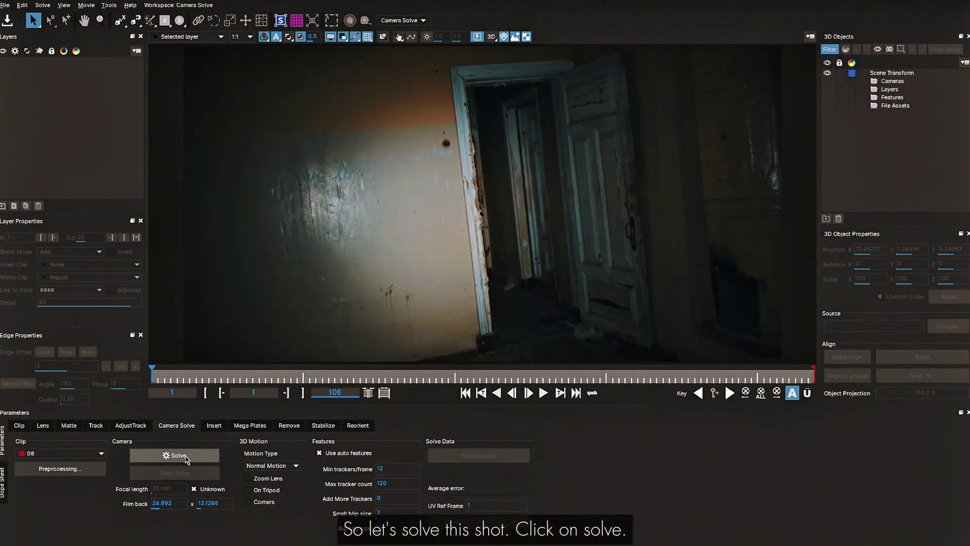
{"action": "left_click", "coordinate": [177, 456]}
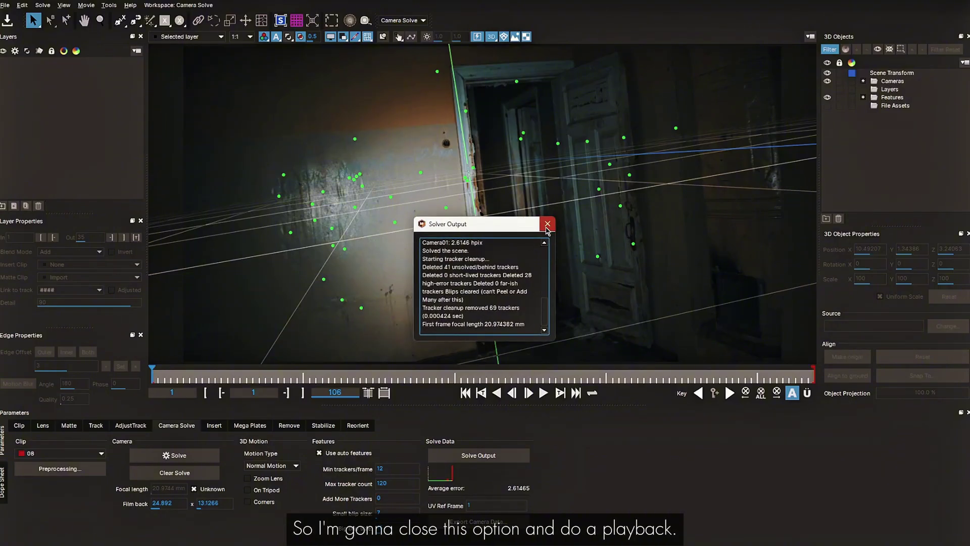
{"action": "left_click_drag", "start_coordinate": [448, 381], "coordinate": [178, 363]}
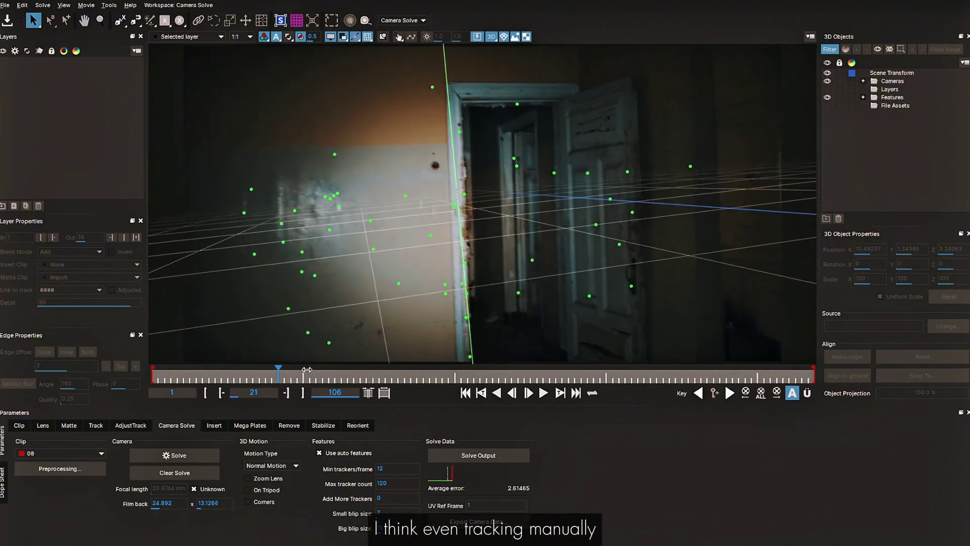
{"action": "left_click_drag", "start_coordinate": [327, 370], "coordinate": [206, 370]}
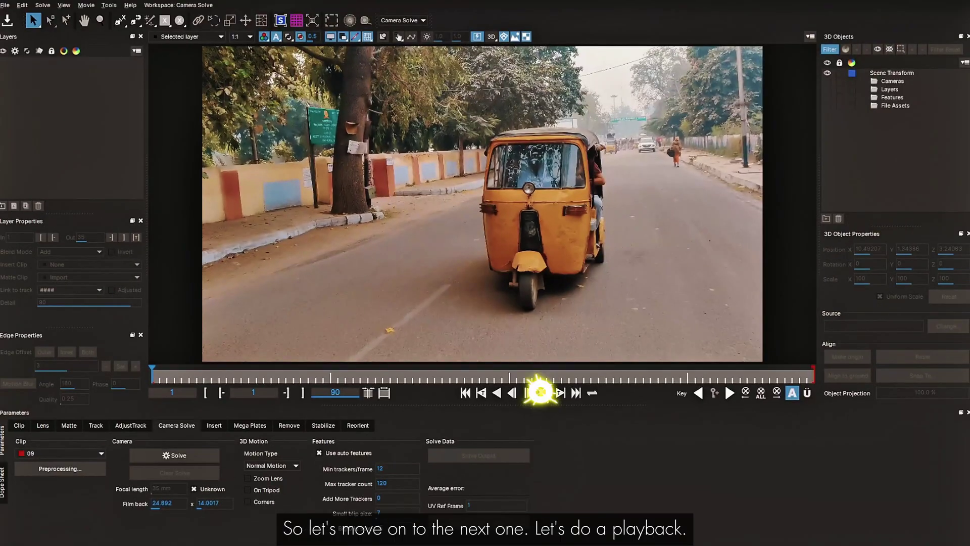
- Review the moving vehicles and pedestrians in clip 09 and try to solve its camera without any masks
{"action": "left_click", "coordinate": [540, 392]}
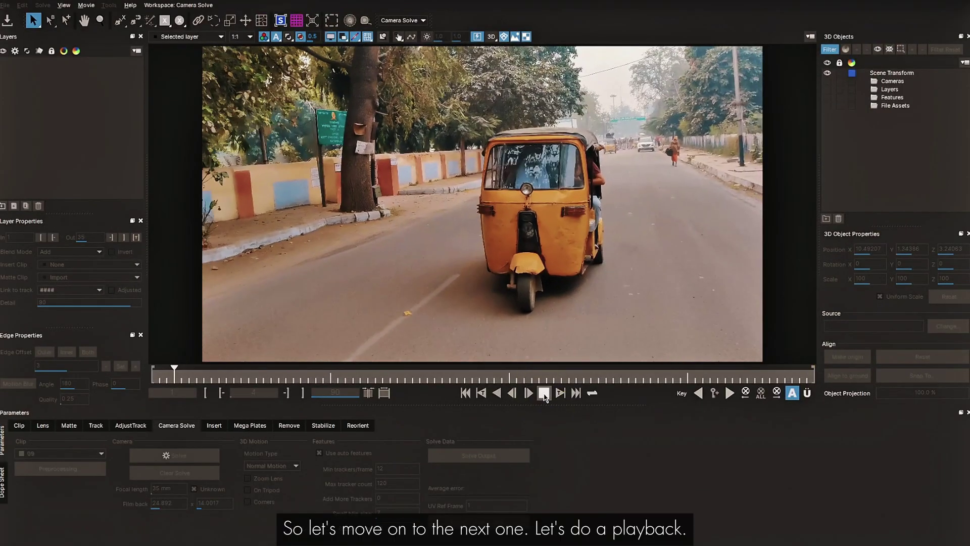
{"action": "left_click", "coordinate": [729, 380]}
{"action": "left_click_drag", "start_coordinate": [714, 377], "coordinate": [338, 326]}
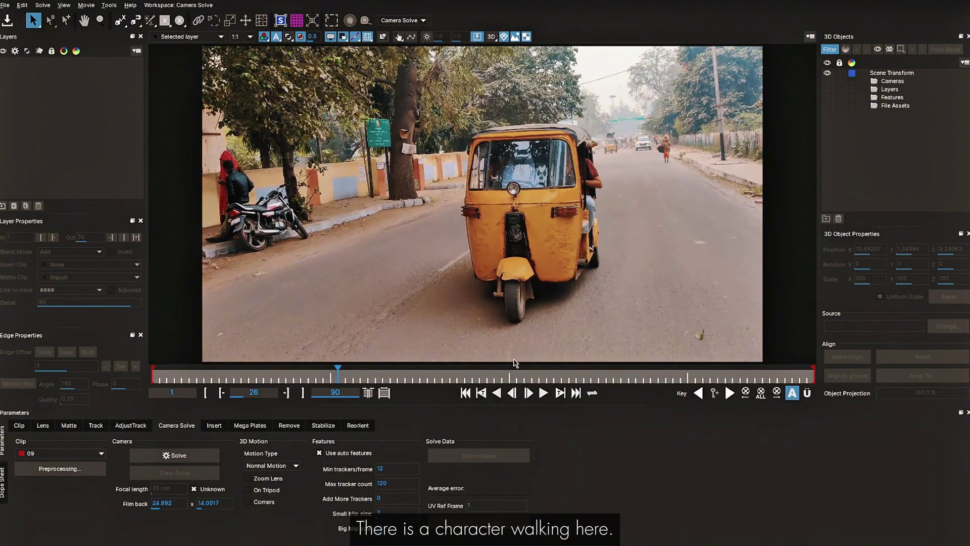
{"action": "left_click_drag", "start_coordinate": [470, 376], "coordinate": [150, 367]}
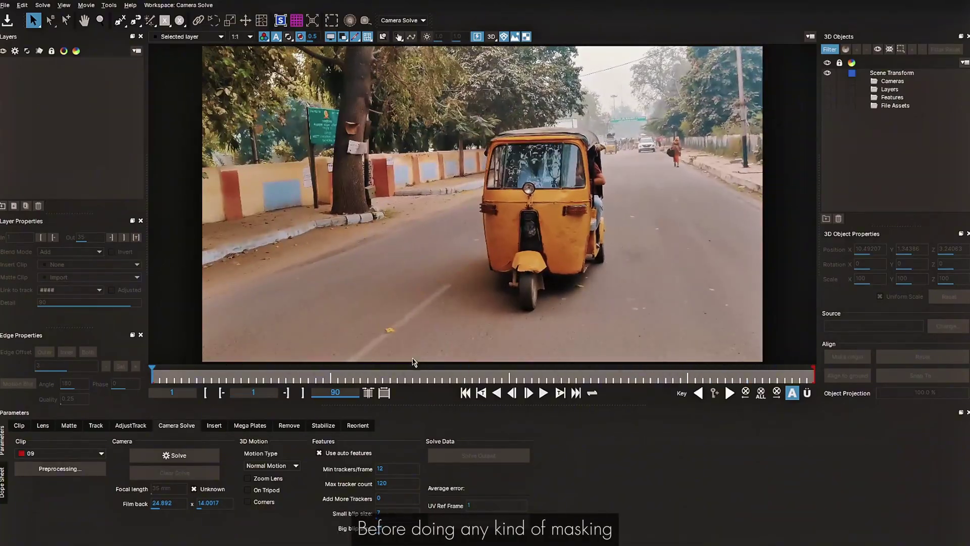
{"action": "left_click", "coordinate": [207, 457]}
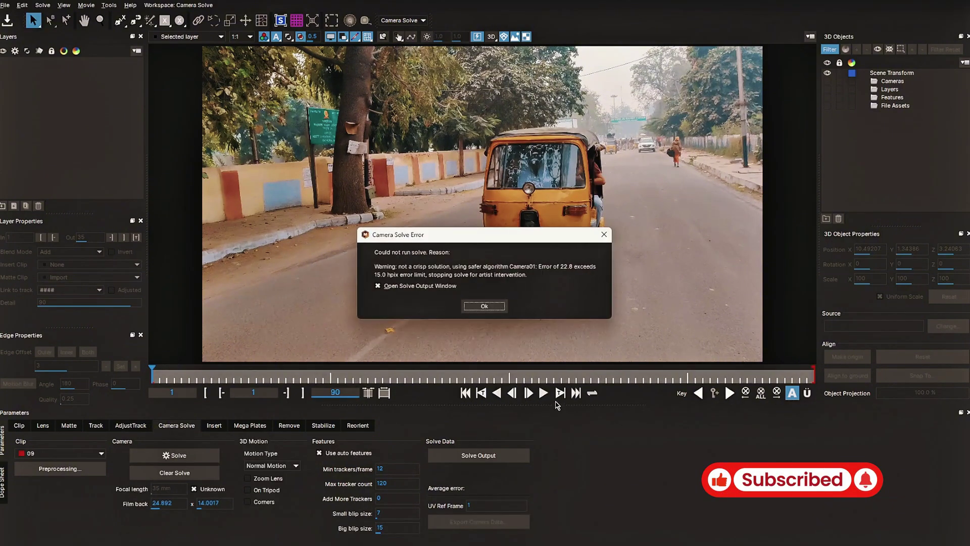
{"action": "left_click", "coordinate": [485, 306]}
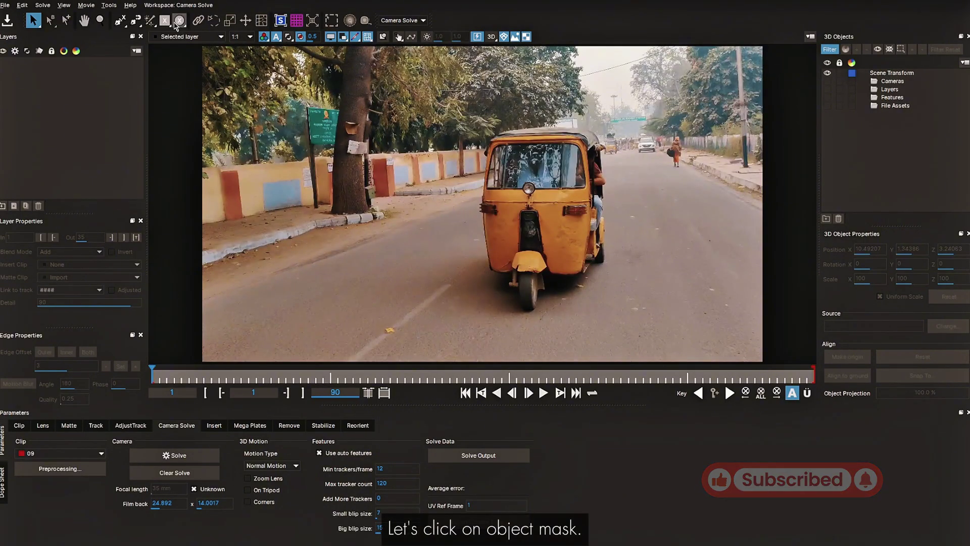
- Mask the yellow rickshaw and the passing vehicle in clip 09 with Matte Assist ML, using matte dilations of 35 and 50
{"action": "left_click", "coordinate": [149, 20]}
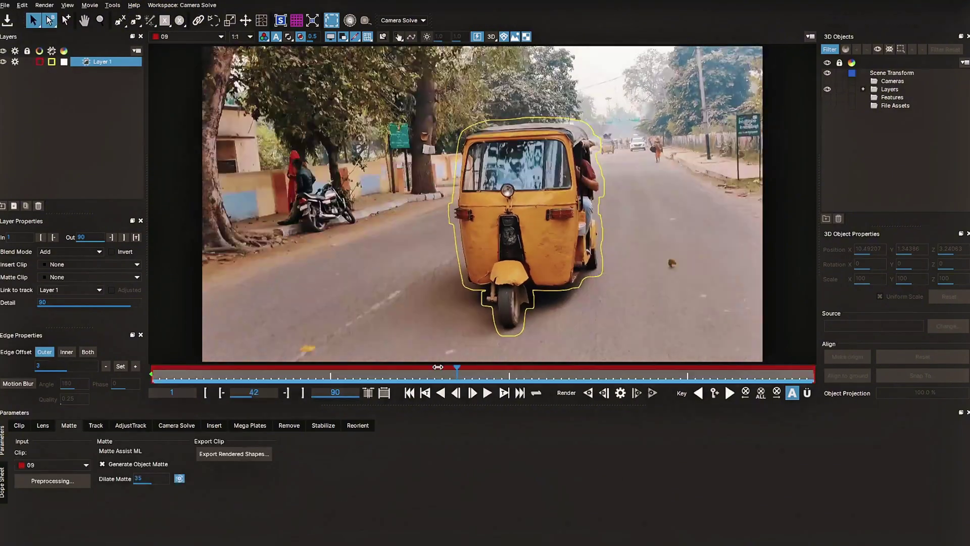
{"action": "left_click_drag", "start_coordinate": [444, 374], "coordinate": [494, 373]}
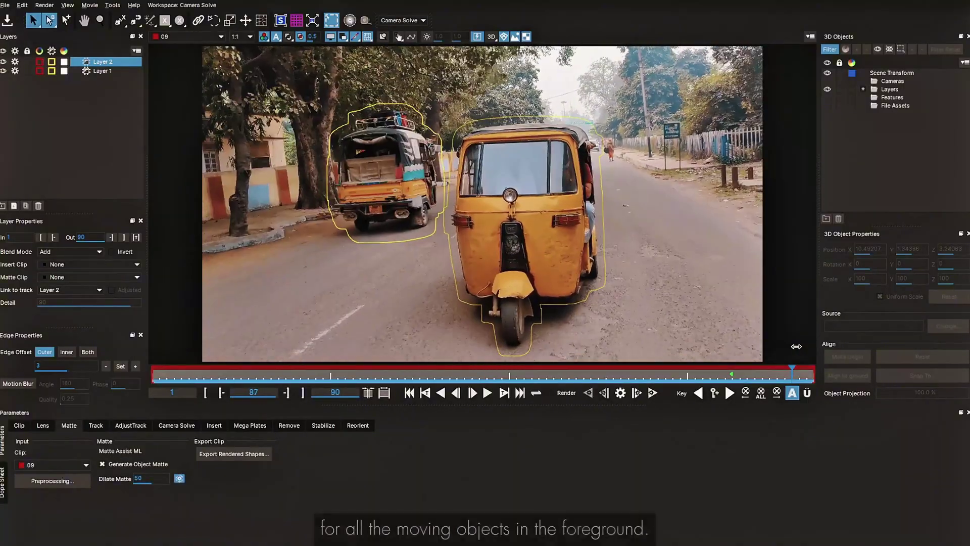
{"action": "left_click_drag", "start_coordinate": [796, 347], "coordinate": [261, 366]}
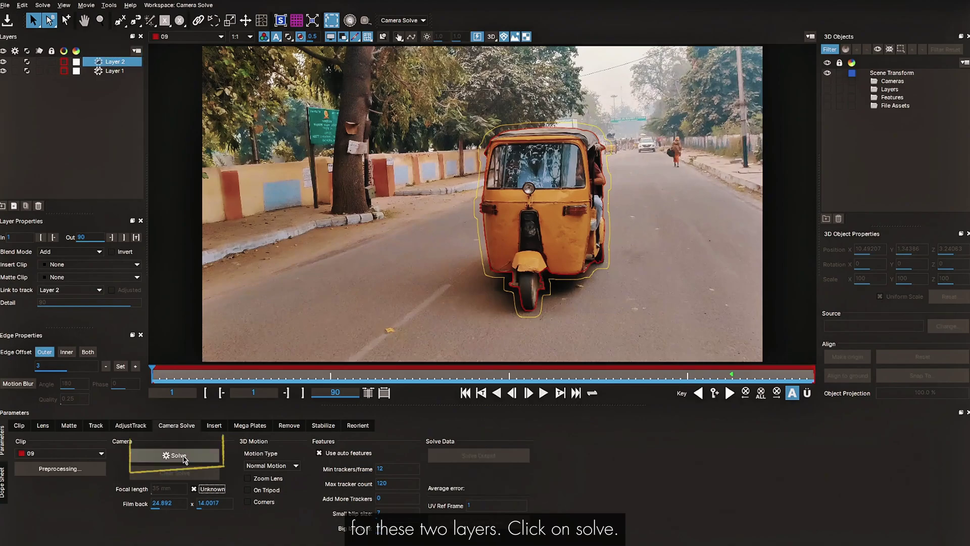
- Solve the camera for clip 09 with both matte layers as masks, and align the grid to feature points on the road
{"action": "left_click", "coordinate": [175, 456]}
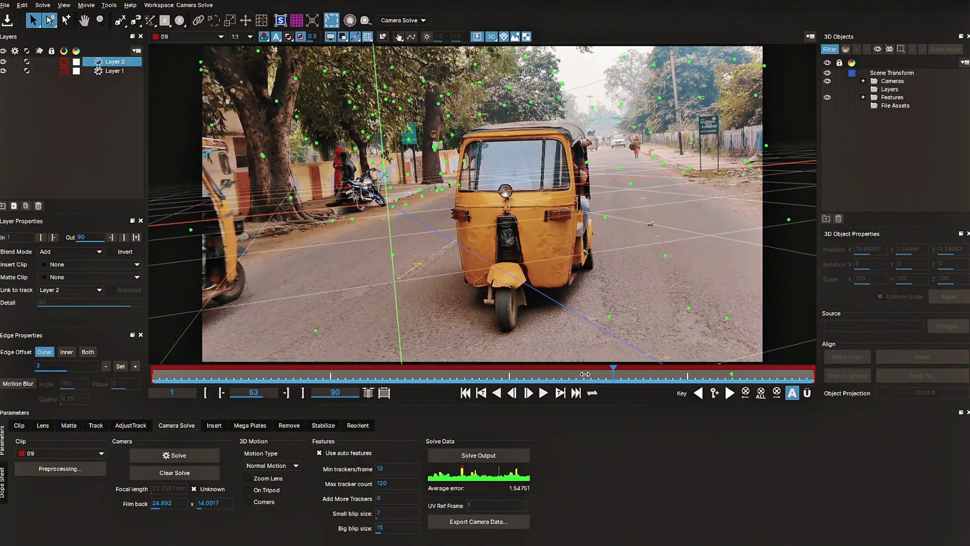
{"action": "mouse_move", "coordinate": [391, 380]}
{"action": "left_mouse_down"}
{"action": "mouse_move", "coordinate": [590, 382]}
{"action": "mouse_move", "coordinate": [185, 383]}
{"action": "mouse_move", "coordinate": [382, 382]}
{"action": "left_mouse_up"}
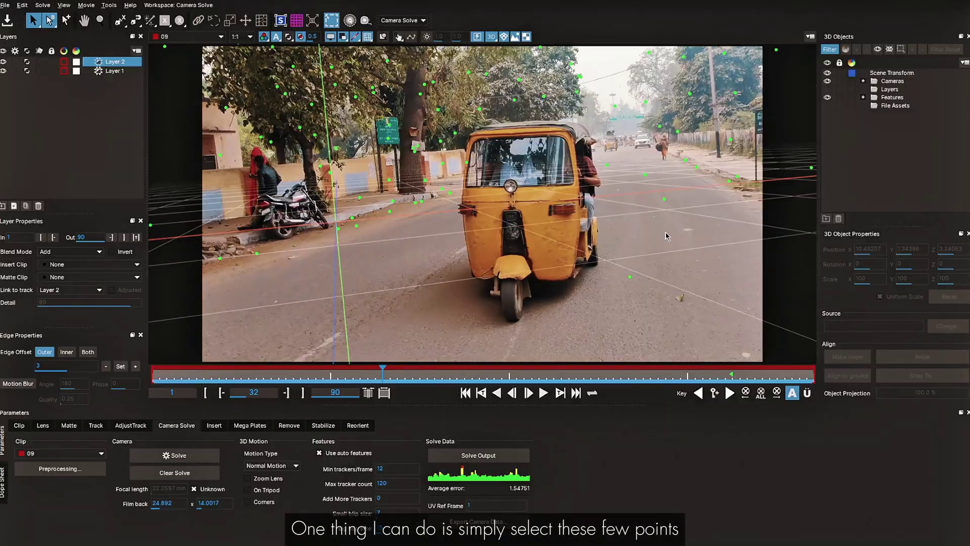
{"action": "left_click", "coordinate": [664, 199]}
{"action": "left_click", "coordinate": [630, 277], "text": "shift"}
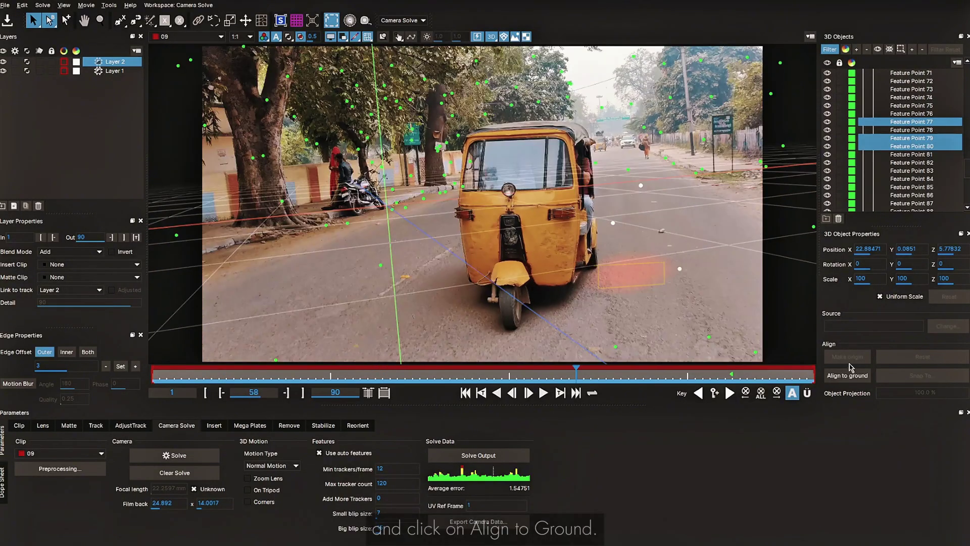
{"action": "left_click", "coordinate": [848, 376]}
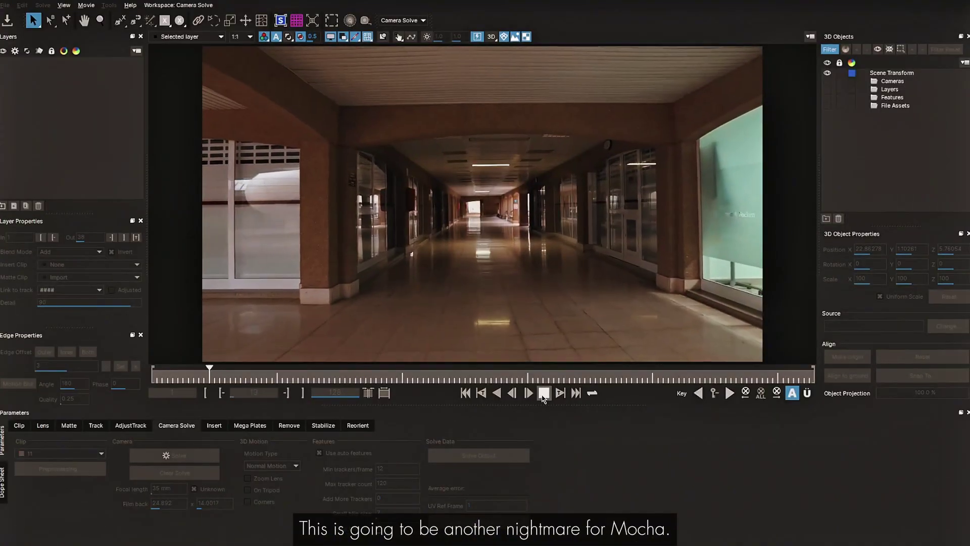
- Solve the camera for the corridor shot, clip 11, without masks and scrub through the result
{"action": "left_click", "coordinate": [541, 397]}
{"action": "left_click_drag", "start_coordinate": [538, 377], "coordinate": [152, 374]}
{"action": "left_click", "coordinate": [175, 456]}
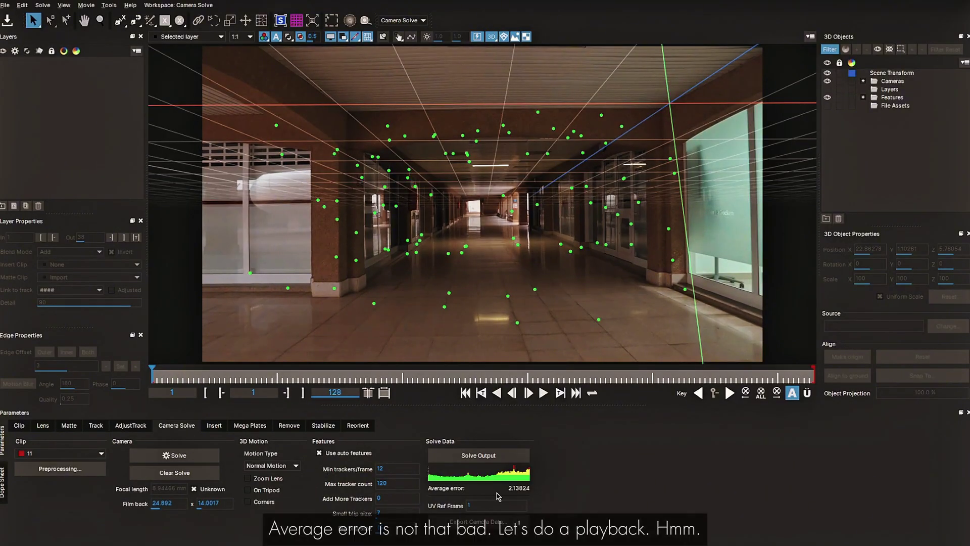
{"action": "left_click", "coordinate": [579, 376]}
{"action": "mouse_move", "coordinate": [580, 376]}
{"action": "left_mouse_down"}
{"action": "mouse_move", "coordinate": [726, 378]}
{"action": "mouse_move", "coordinate": [194, 385]}
{"action": "mouse_move", "coordinate": [571, 379]}
{"action": "left_mouse_up"}
- Try to align the grid to feature points on the corridor floor around frame 93 of clip 11
{"action": "left_click", "coordinate": [450, 277], "text": "shift"}
{"action": "left_click", "coordinate": [432, 276], "text": "shift"}
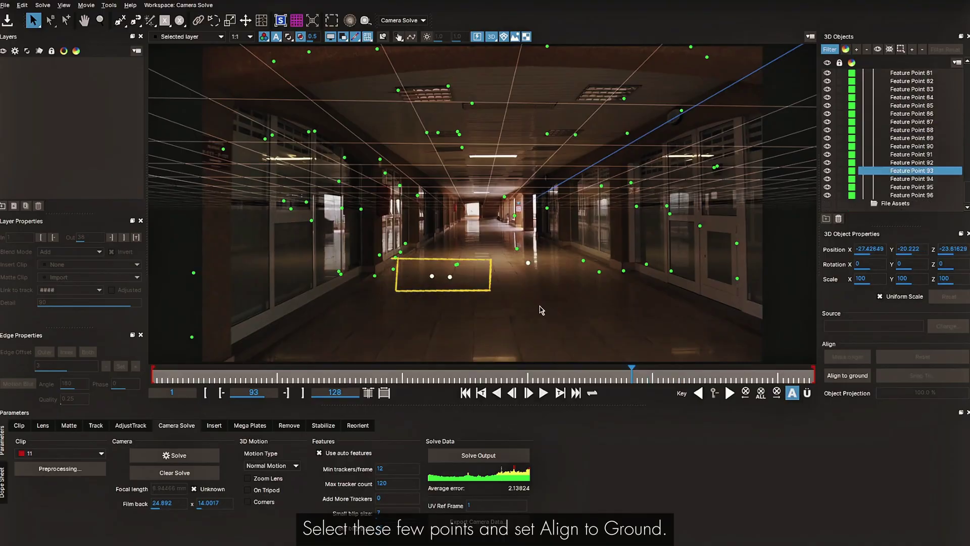
{"action": "left_click", "coordinate": [845, 378]}
{"action": "left_click_drag", "start_coordinate": [646, 382], "coordinate": [393, 365]}
- Align the grid to a different set of floor feature points near the start of clip 11 and scrub to check it
{"action": "left_click_drag", "start_coordinate": [597, 316], "coordinate": [428, 352]}
{"action": "left_click", "coordinate": [848, 375]}
{"action": "left_click_drag", "start_coordinate": [576, 375], "coordinate": [527, 389]}
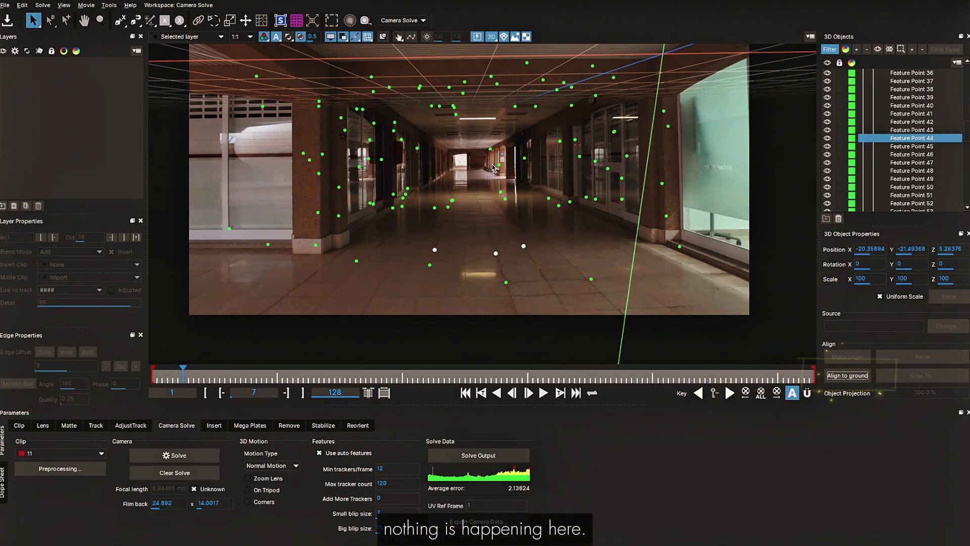
{"action": "left_click", "coordinate": [427, 374]}
{"action": "mouse_move", "coordinate": [426, 374]}
{"action": "left_mouse_down"}
{"action": "mouse_move", "coordinate": [802, 376]}
{"action": "mouse_move", "coordinate": [179, 374]}
{"action": "mouse_move", "coordinate": [730, 374]}
{"action": "mouse_move", "coordinate": [386, 366]}
{"action": "mouse_move", "coordinate": [408, 373]}
{"action": "left_mouse_up"}
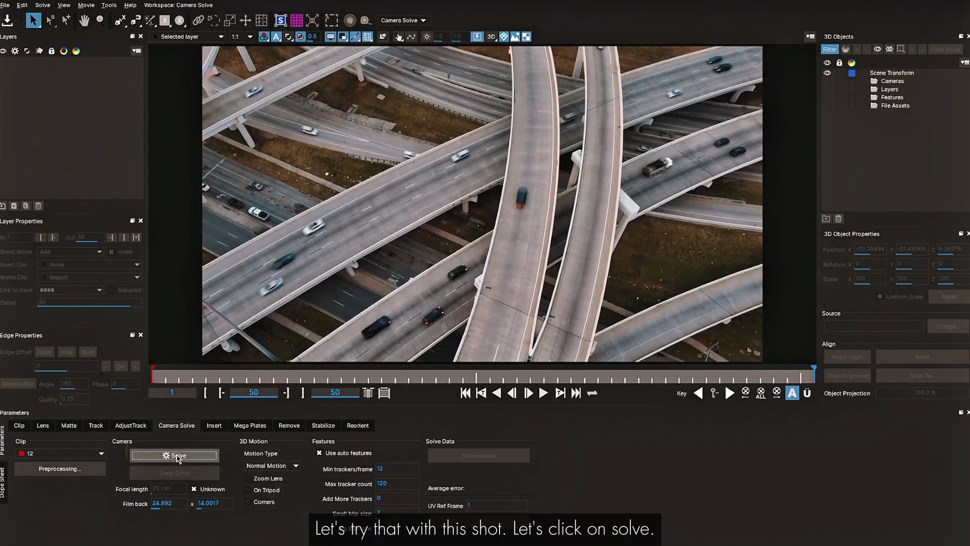
- Try to solve the camera for the highway interchange shot, clip 12, without any masks
{"action": "left_click", "coordinate": [177, 457]}
{"action": "left_click", "coordinate": [485, 299]}
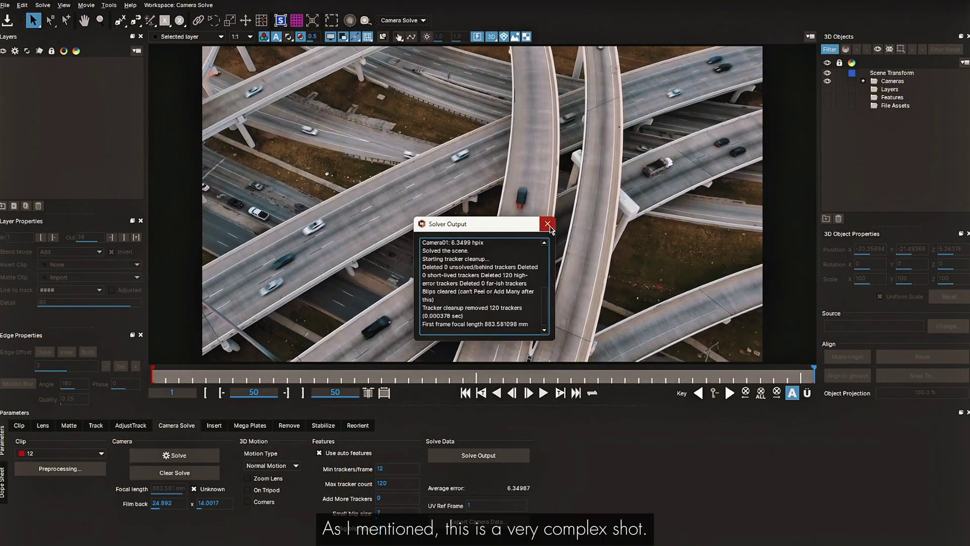
{"action": "left_click", "coordinate": [548, 225]}
- Draw a tracking spline around the upper grassy patch between the roads at frame 48 of clip 12
{"action": "left_click_drag", "start_coordinate": [438, 378], "coordinate": [785, 345]}
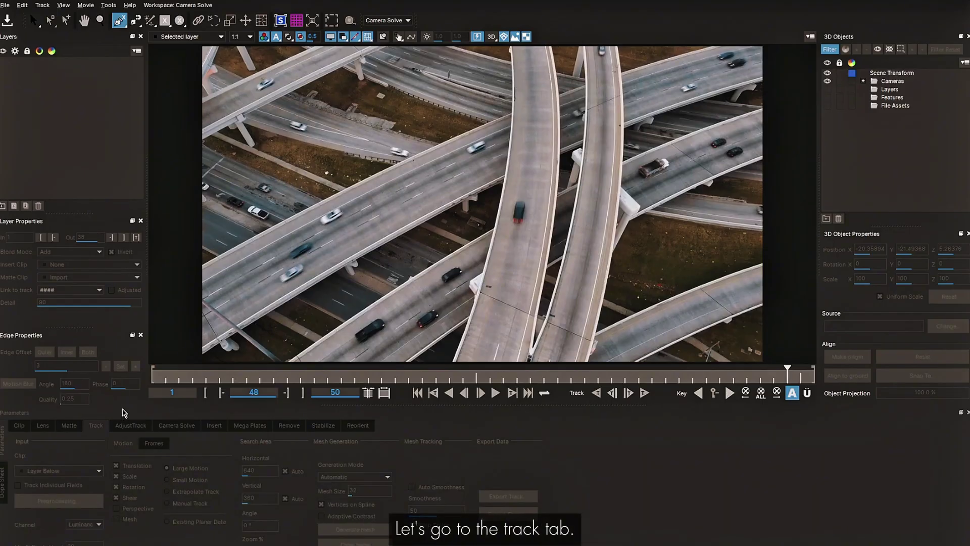
{"action": "left_click", "coordinate": [302, 89]}
{"action": "left_click", "coordinate": [340, 116]}
{"action": "left_click", "coordinate": [424, 133]}
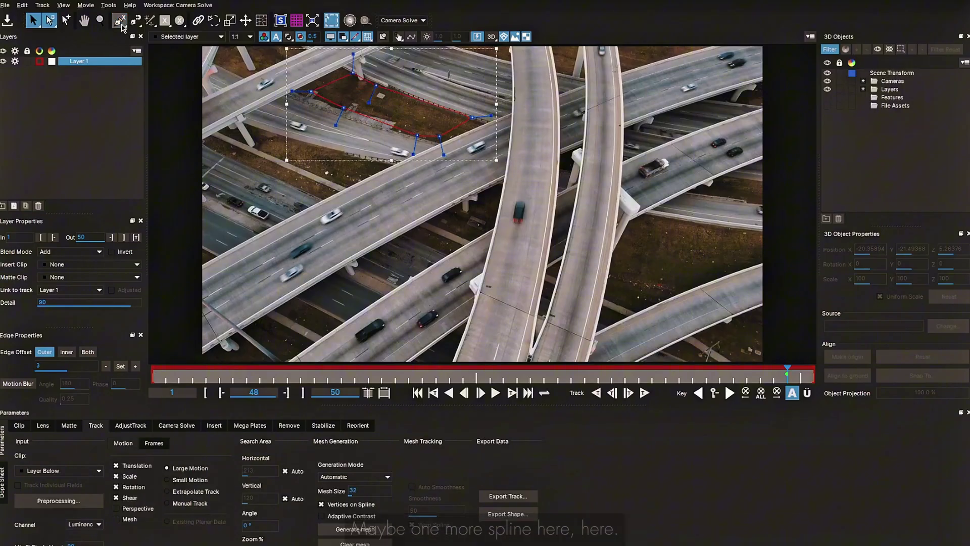
- Add two more X-splines to Layer 1, around the grassy patch below the first spline and the one beside the lower curved ramp
{"action": "left_click", "coordinate": [122, 23]}
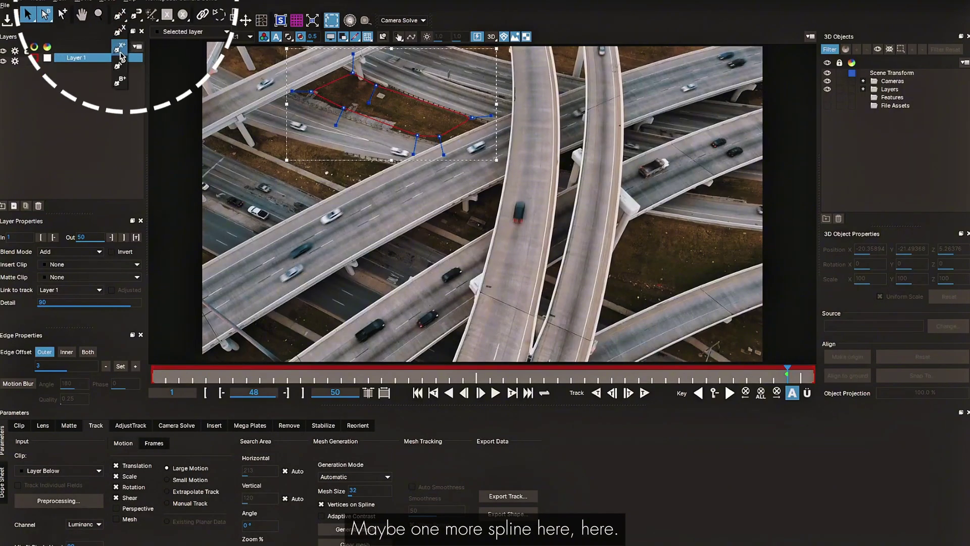
{"action": "left_click", "coordinate": [122, 49]}
{"action": "left_click", "coordinate": [263, 135]}
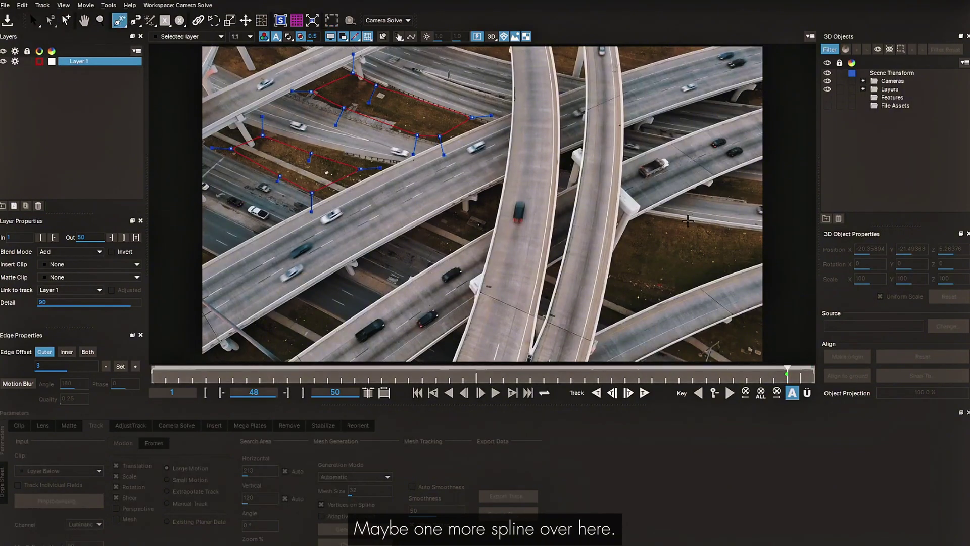
{"action": "left_click", "coordinate": [646, 229]}
{"action": "left_click", "coordinate": [623, 284]}
{"action": "left_click", "coordinate": [643, 290]}
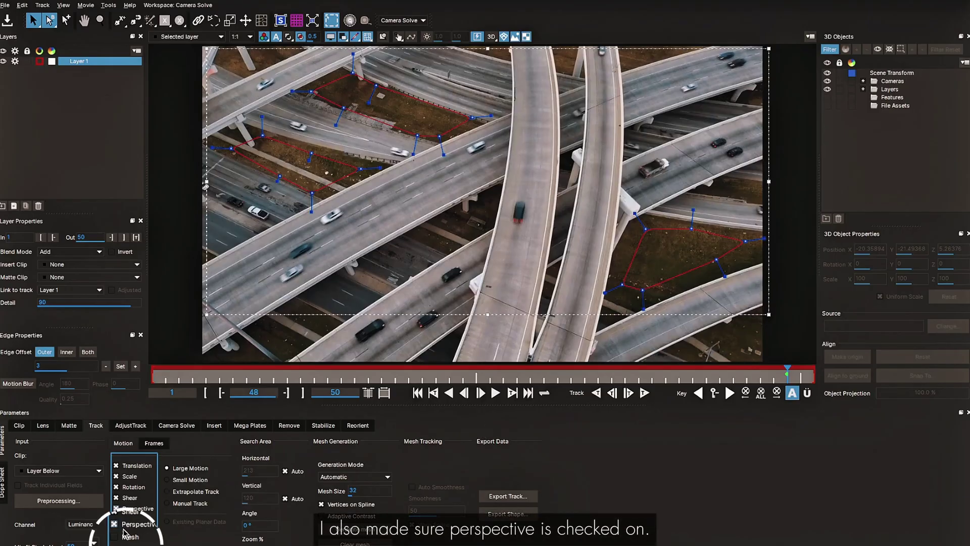
- Track Layer 1 through all of clip 12 with perspective motion enabled and scrub to check the track
{"action": "left_click", "coordinate": [644, 397]}
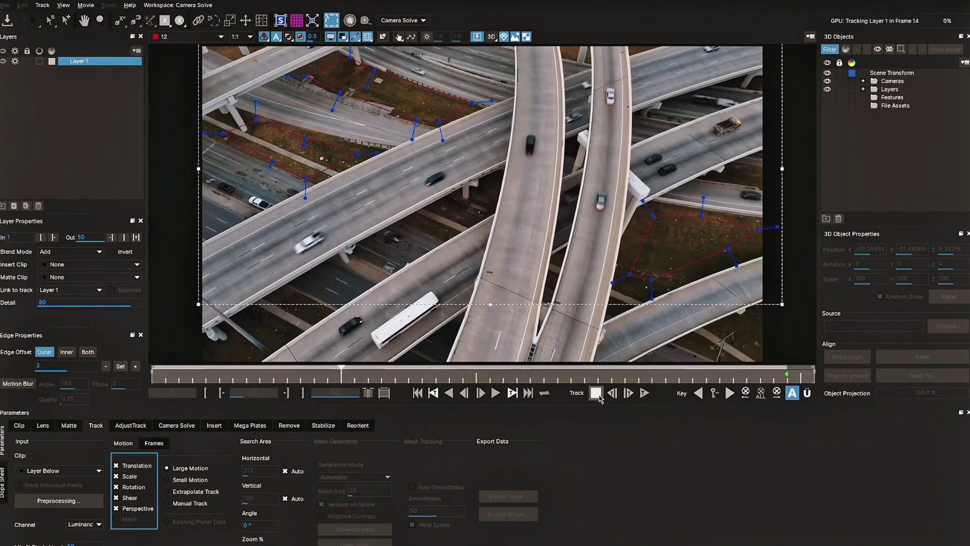
{"action": "left_click_drag", "start_coordinate": [374, 374], "coordinate": [801, 366]}
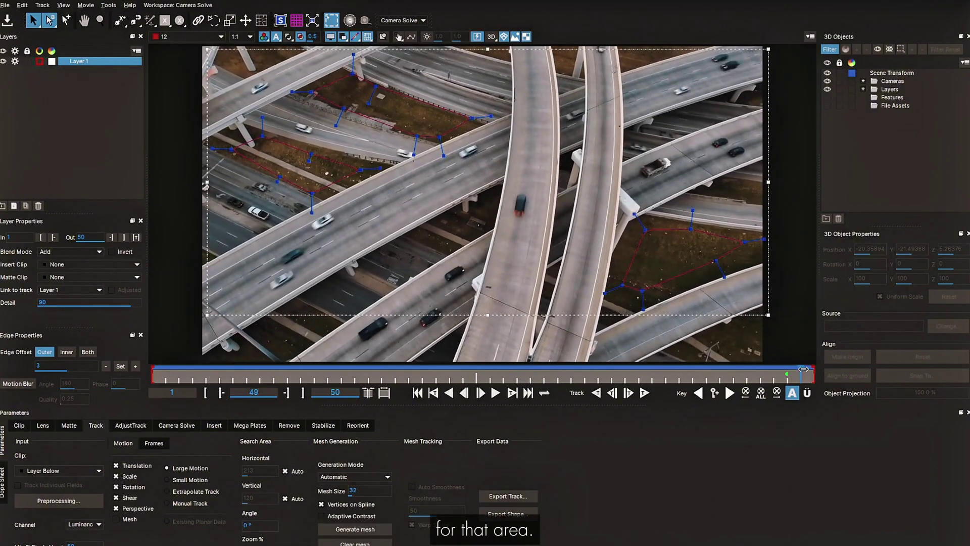
- Set the tracked layer as an inverted camera solve mask and solve the camera for clip 12
{"action": "left_click", "coordinate": [176, 425]}
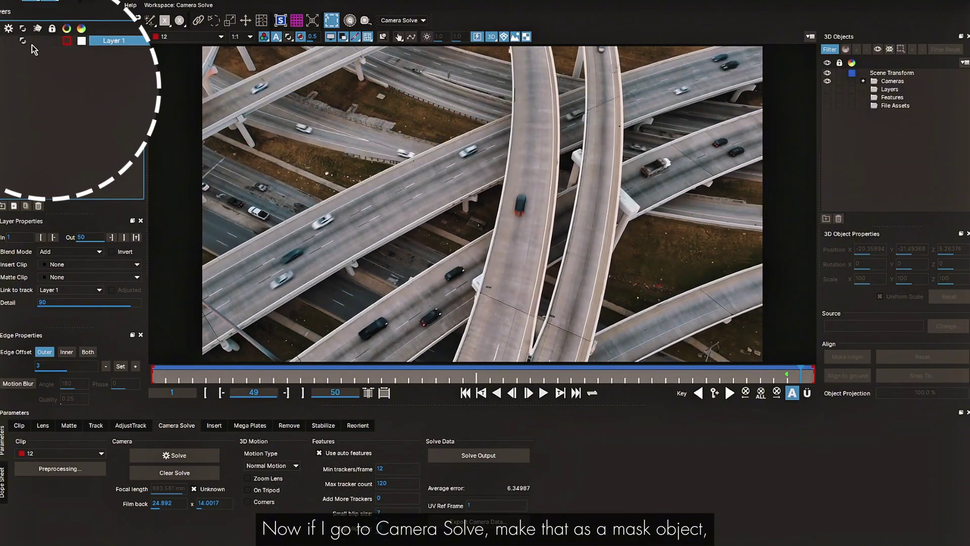
{"action": "left_click", "coordinate": [112, 252]}
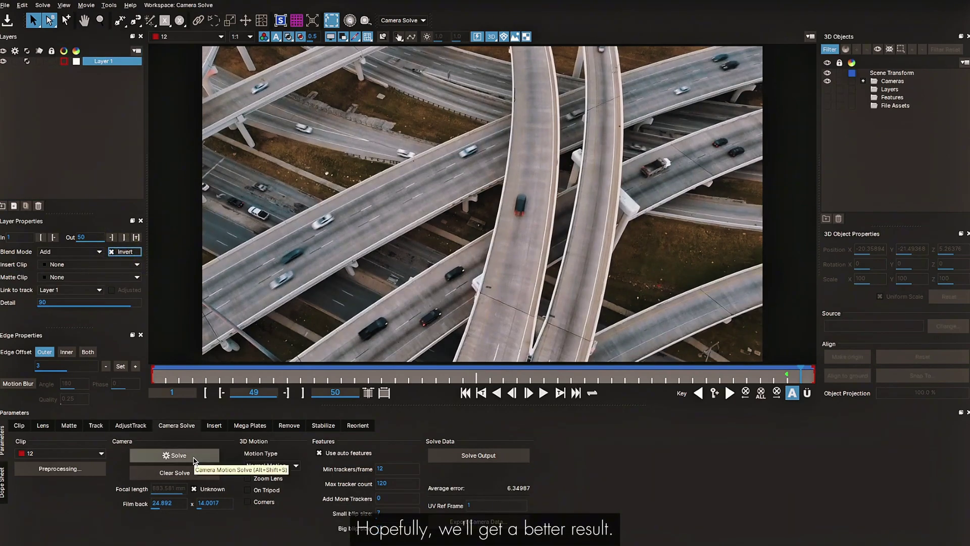
{"action": "left_click", "coordinate": [174, 455]}
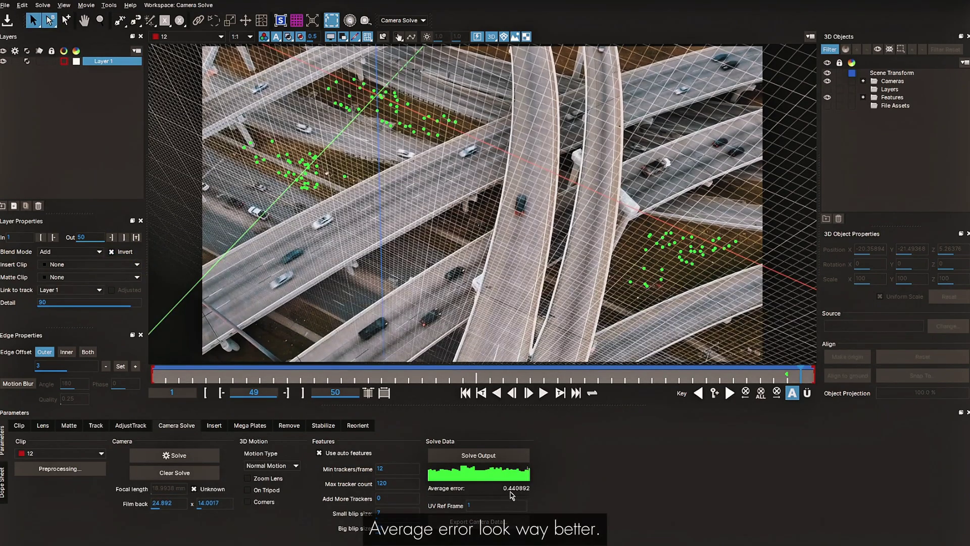
- Select the feature points on the upper grassy patch, align them to ground, and play and scrub through clip 12
{"action": "left_click_drag", "start_coordinate": [377, 378], "coordinate": [146, 356]}
{"action": "mouse_move", "coordinate": [466, 81]}
{"action": "left_mouse_down"}
{"action": "mouse_move", "coordinate": [420, 117]}
{"action": "mouse_move", "coordinate": [392, 120]}
{"action": "left_mouse_up"}
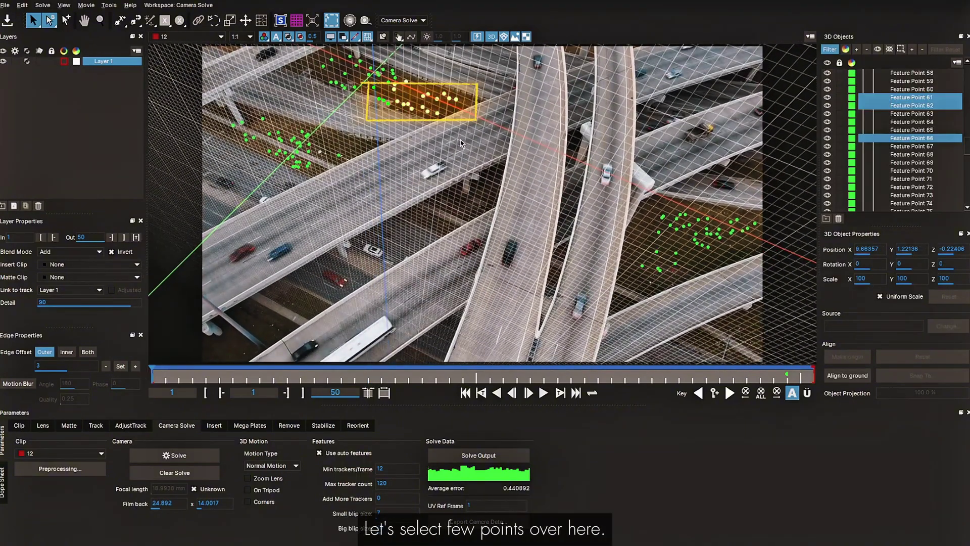
{"action": "left_click", "coordinate": [844, 375]}
{"action": "key", "text": "space"}
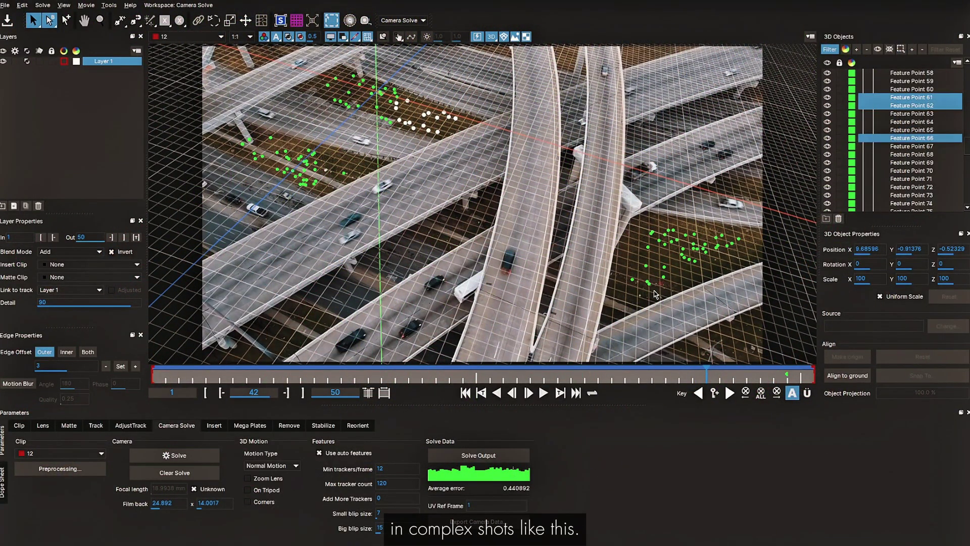
{"action": "left_click_drag", "start_coordinate": [706, 369], "coordinate": [152, 369]}
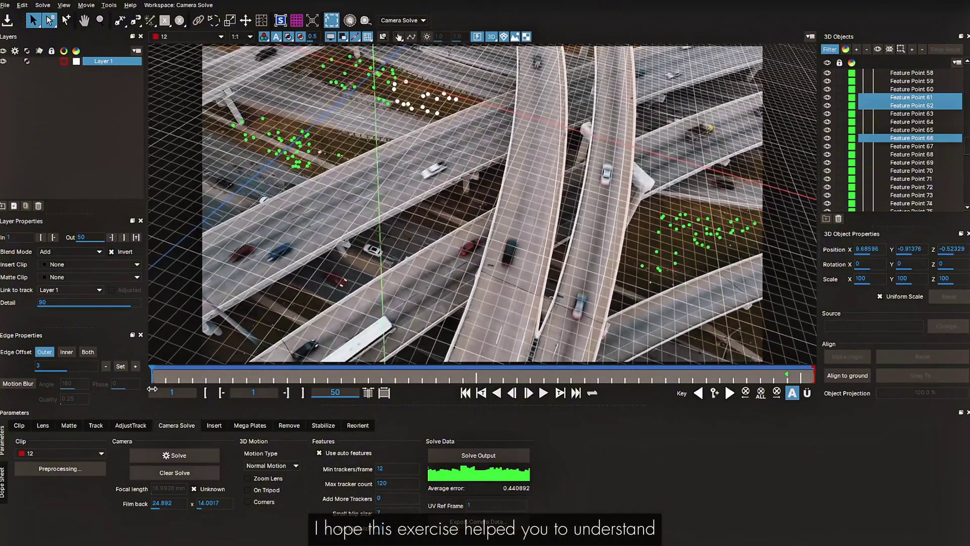